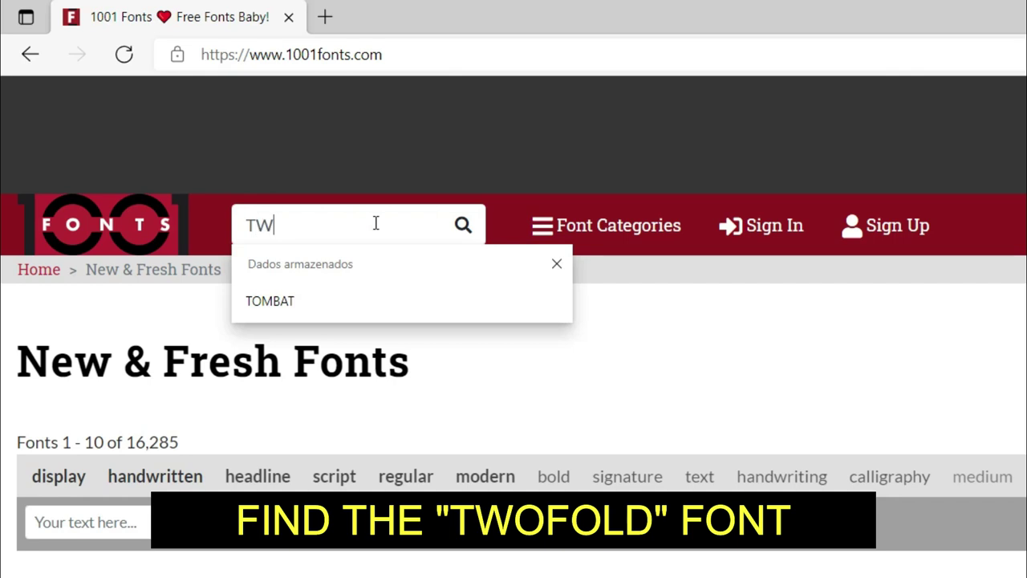
Step: Search the font site for TWOFOLD and open the page of the TWOFOLD uncomplete DeSigN font
type("D")
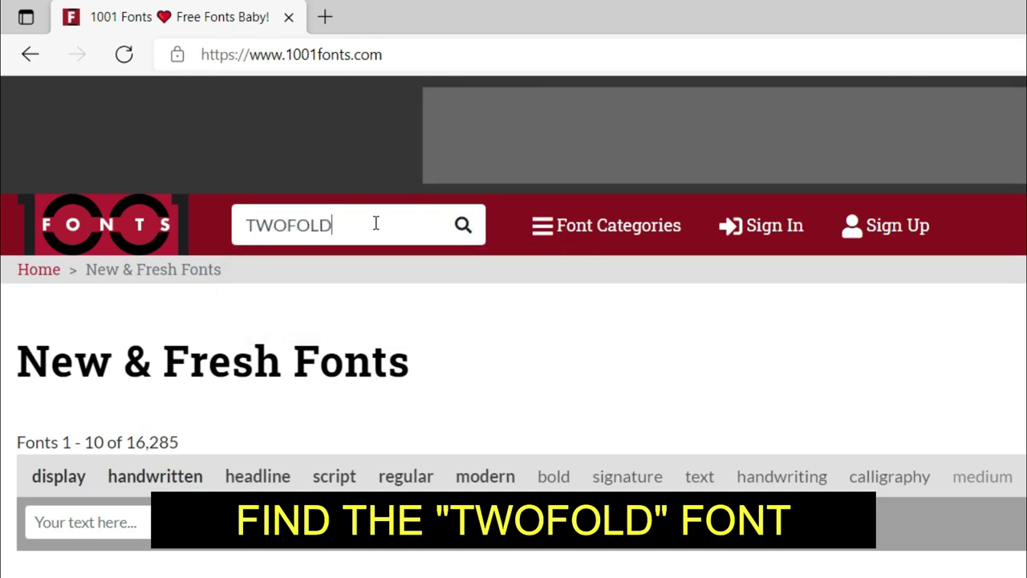
key("Return")
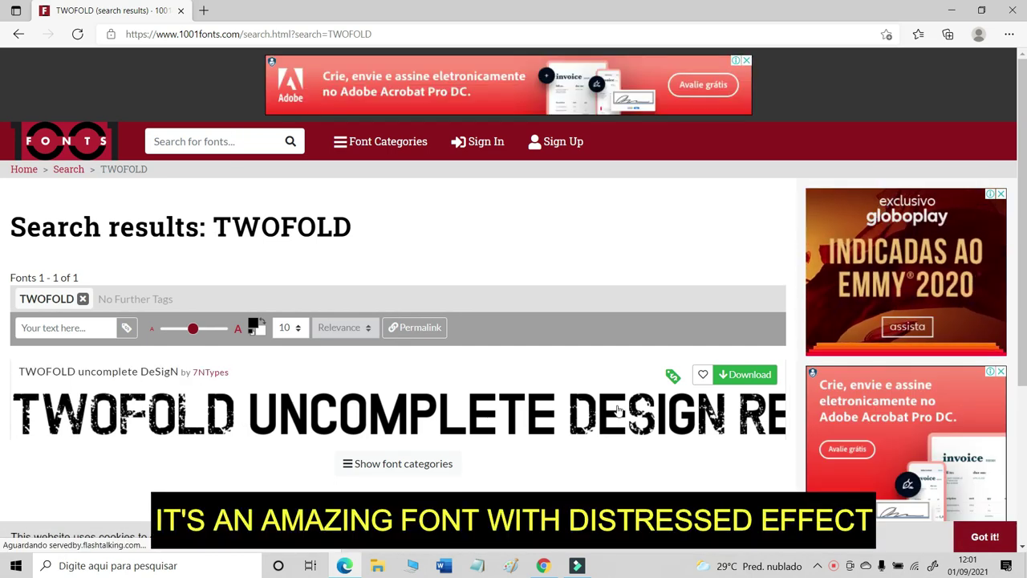
left_click(650, 396)
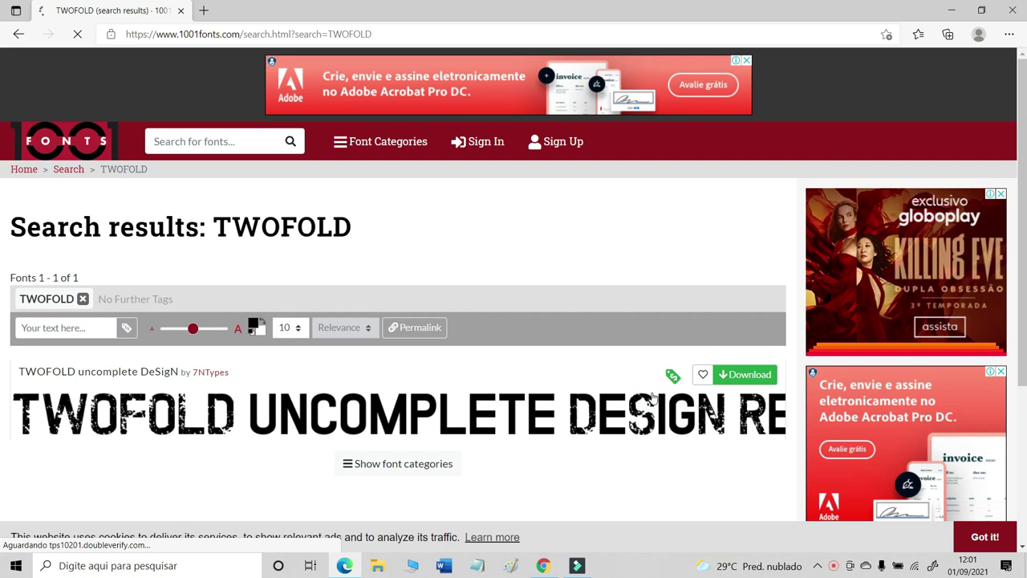
Step: Look through the preview images of the TWOFOLD font and download its TTF file
scroll(674, 275, "down", 2)
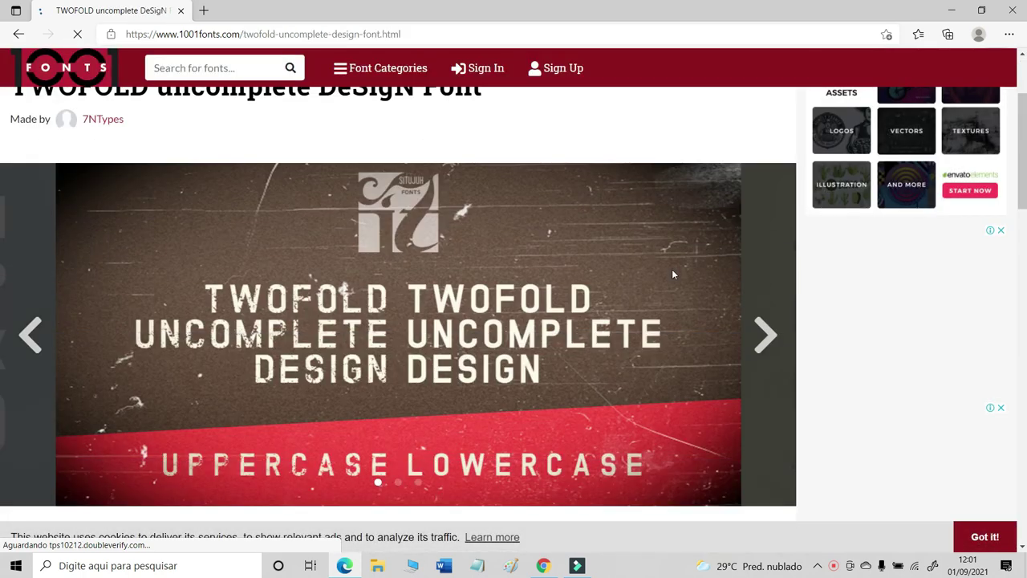
left_click(765, 335)
left_click(765, 337)
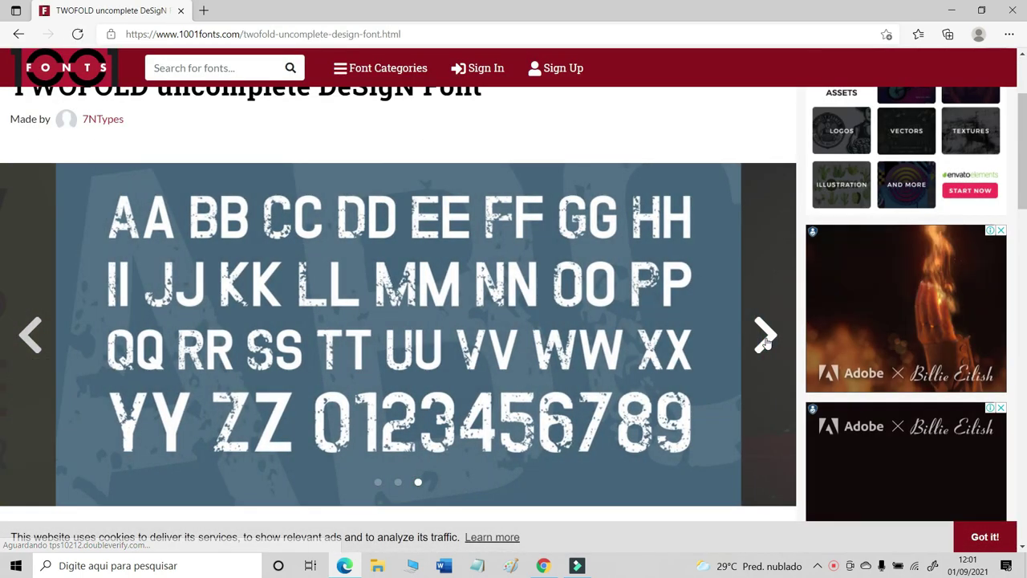
left_click(763, 337)
scroll(751, 346, "down", 5)
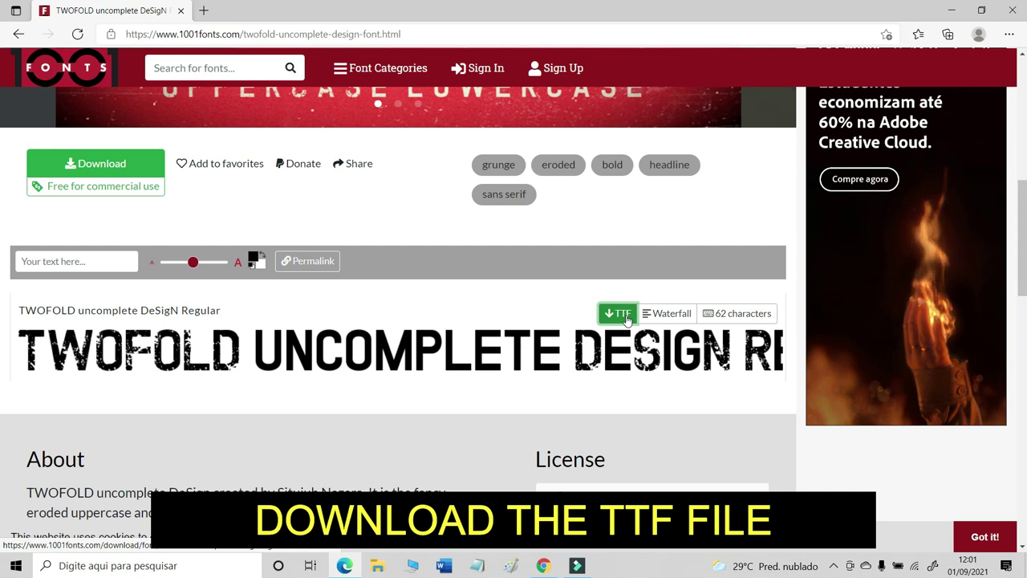
left_click(626, 318)
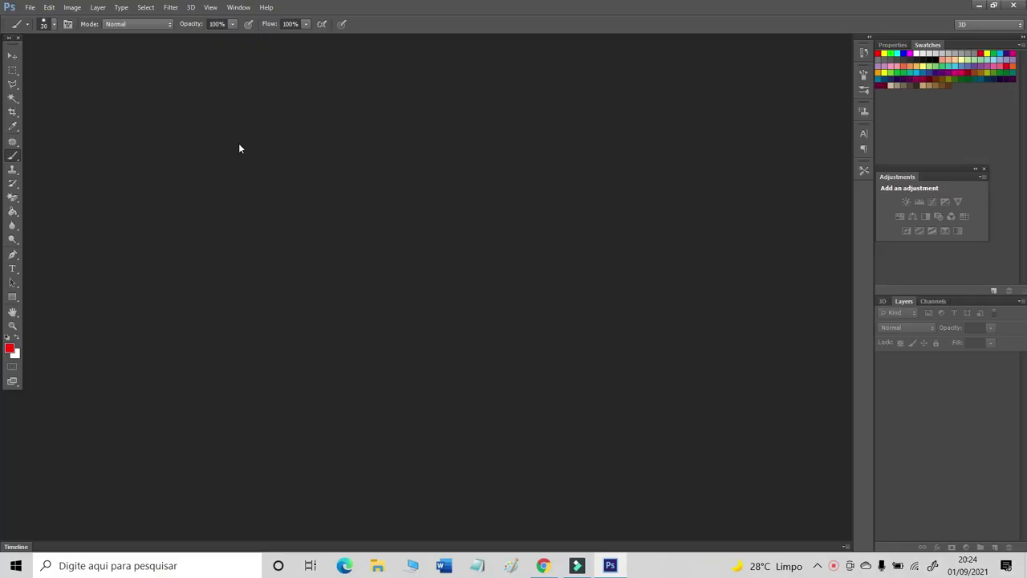
Step: In Photoshop, create a new transparent RGB document of 4500 x 5400 pixels at 300 pixels/inch
left_click(30, 8)
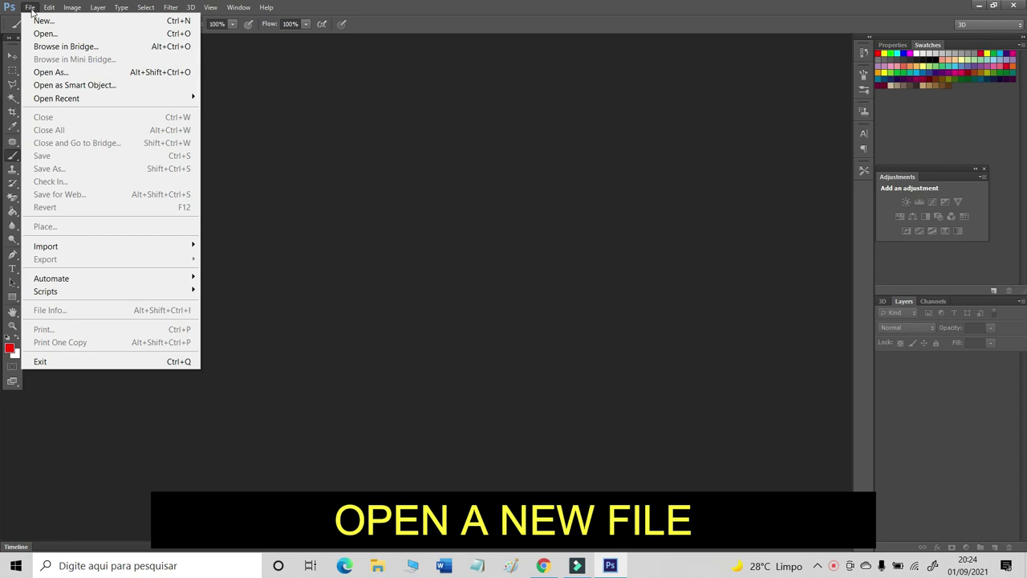
left_click(113, 29)
left_click_drag(443, 233, 357, 228)
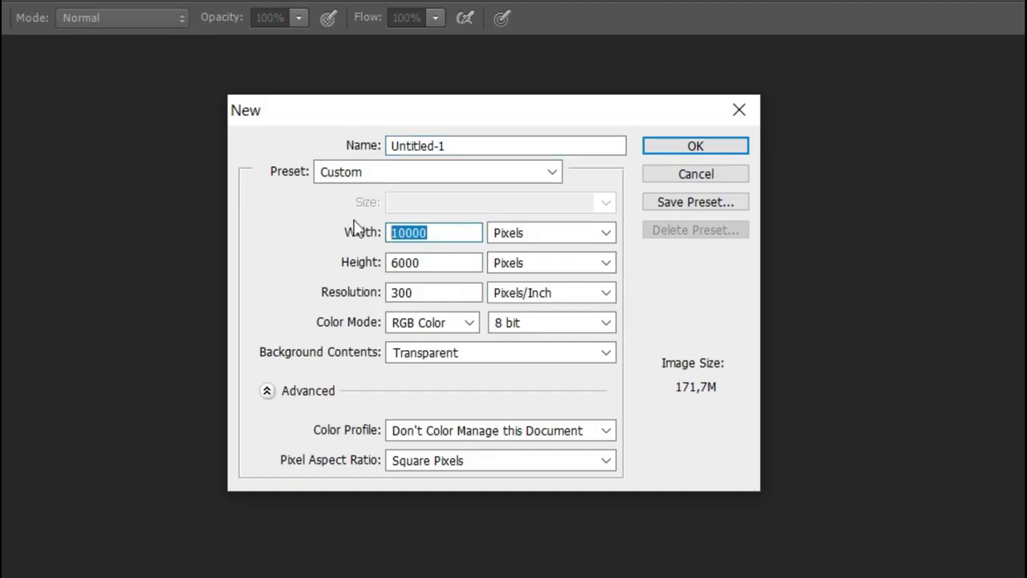
type("4500")
key("Tab")
type("5400")
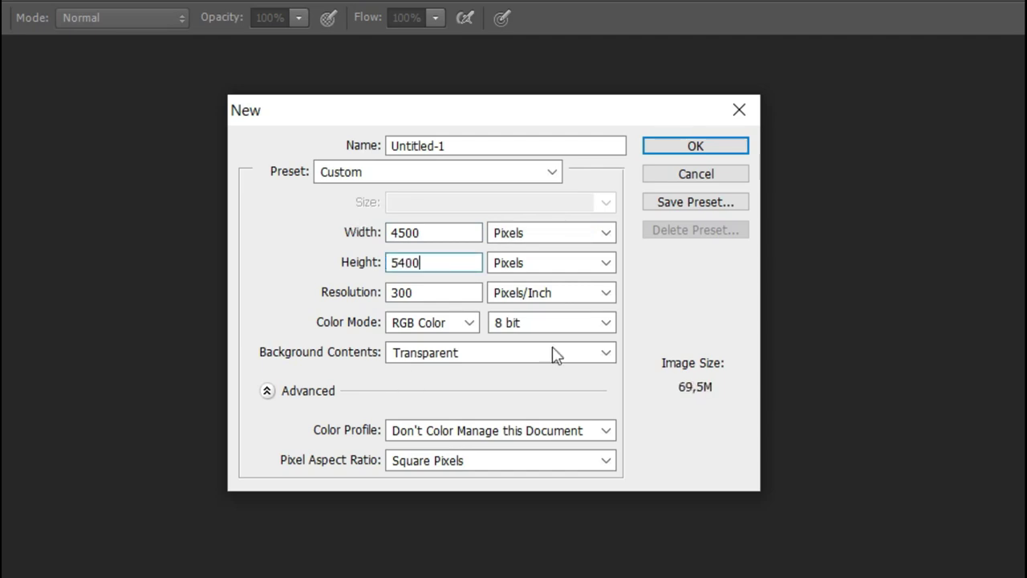
left_click(690, 150)
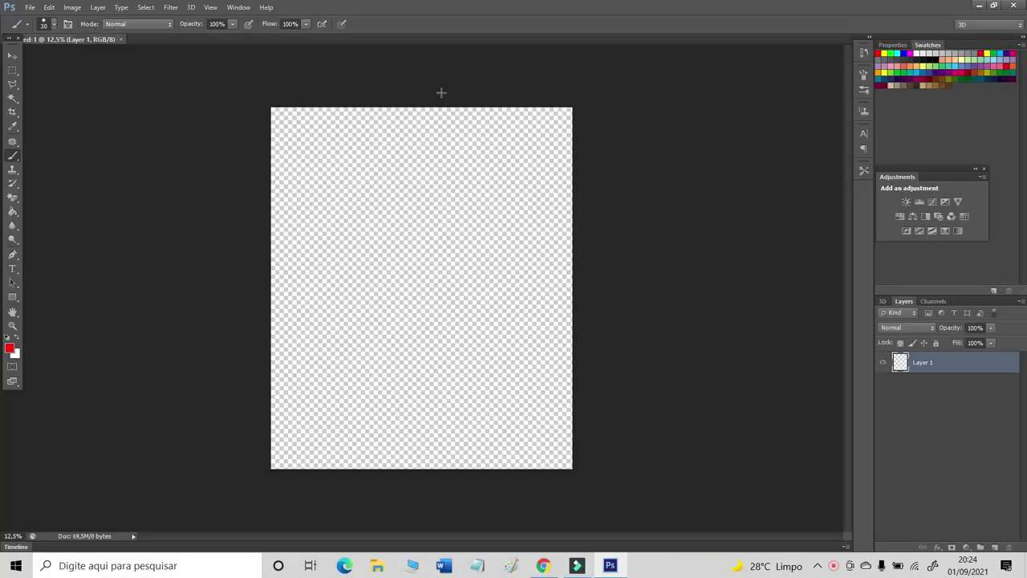
Step: Add a Solid Color fill layer in black (000000) as the background
left_click(967, 547)
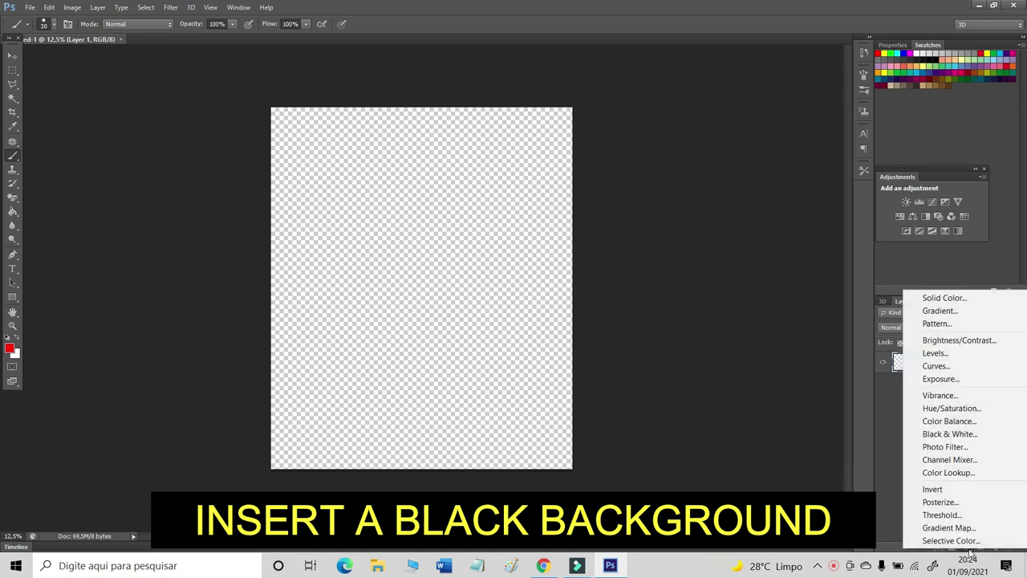
left_click(985, 296)
type("0")
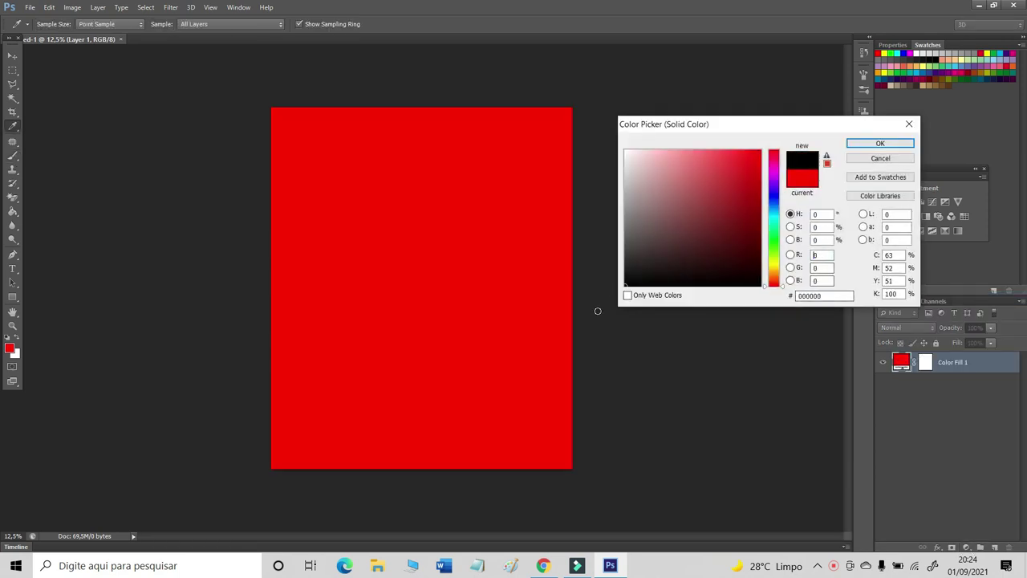
left_click(880, 142)
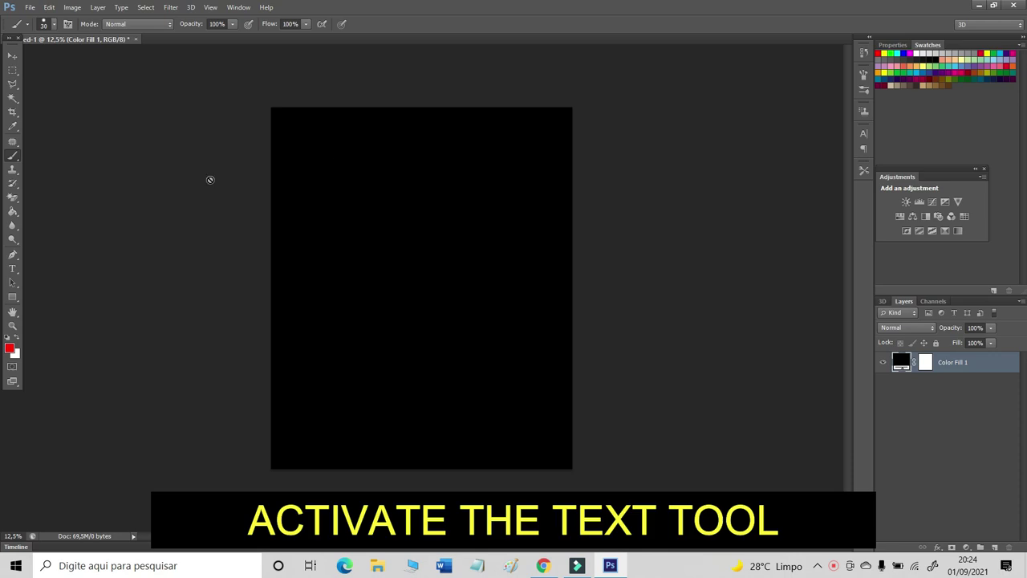
Step: Add a text layer with a single capital letter I in the upper part of the canvas
left_click(13, 269)
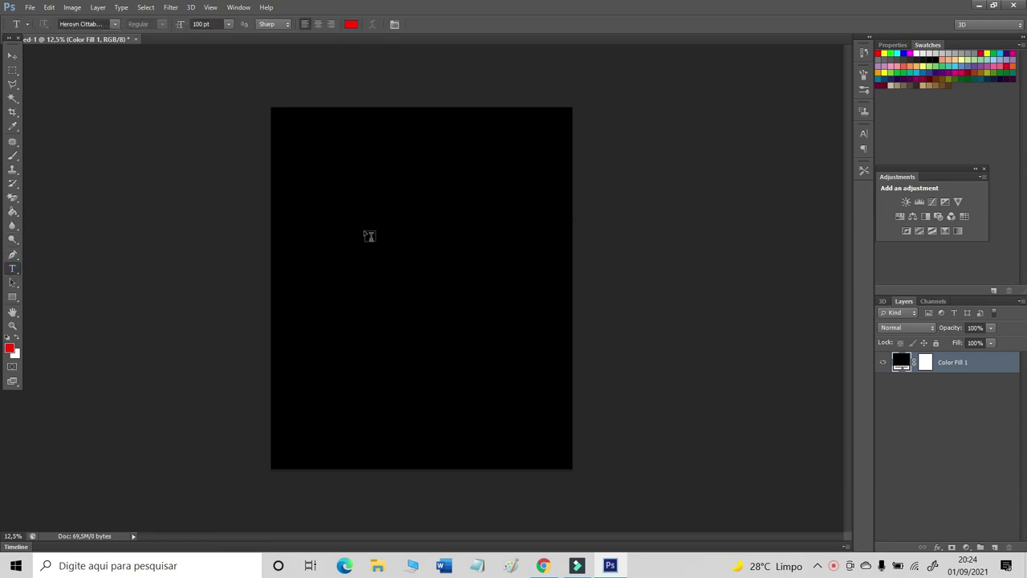
left_click(363, 229)
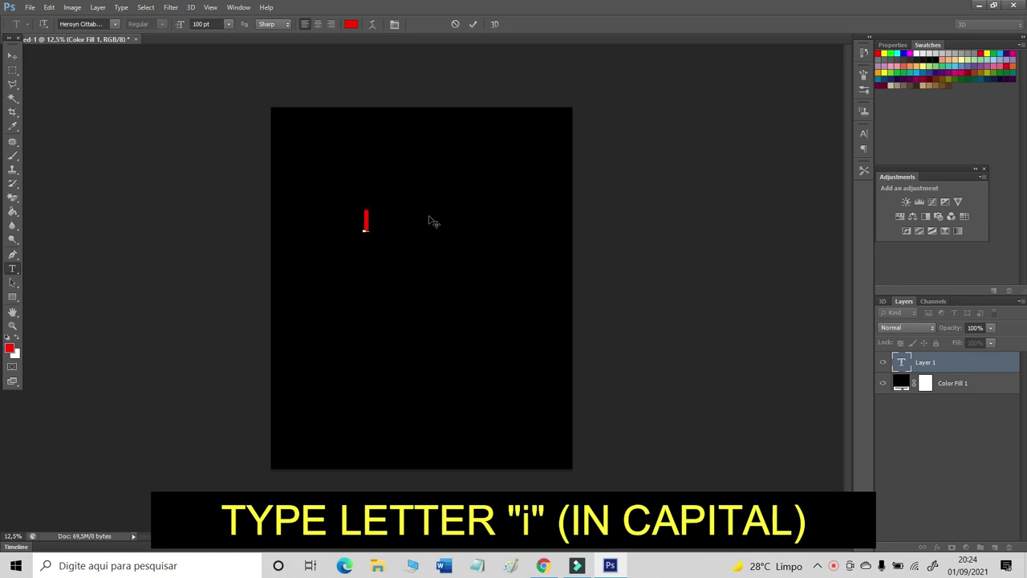
left_click(473, 25)
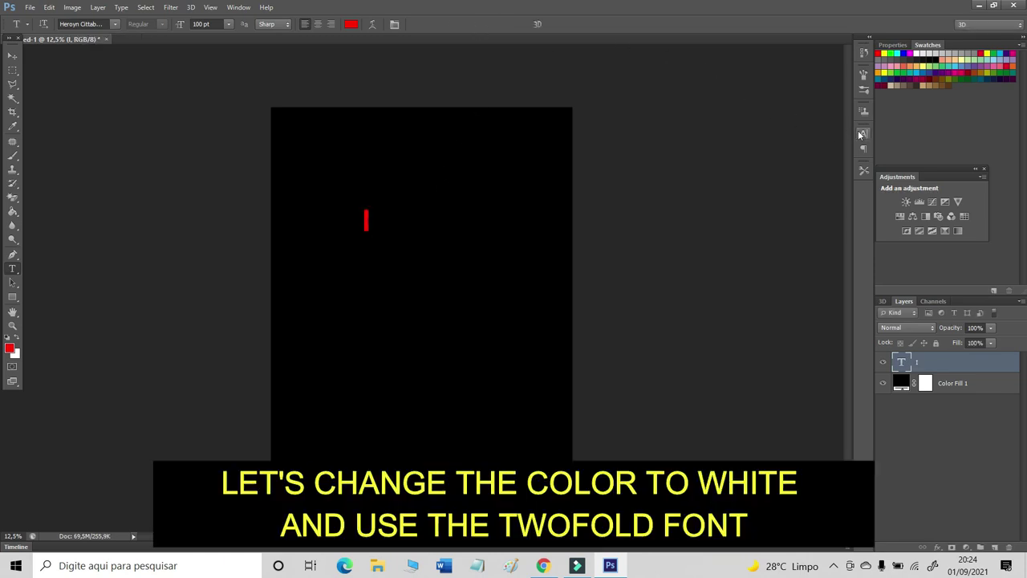
Step: Change the colour of the letter I to white (ffffff)
left_click(862, 134)
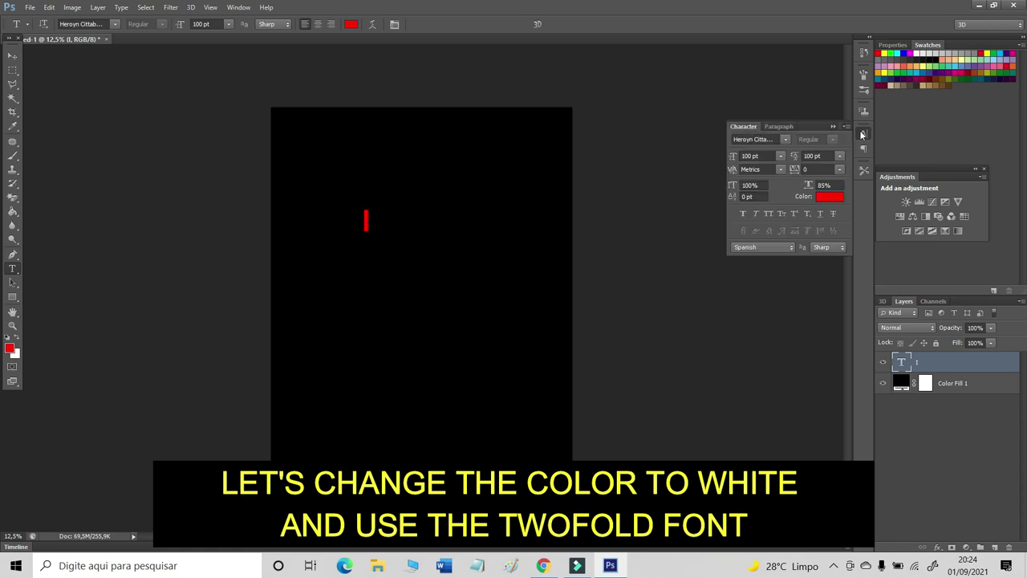
left_click(829, 198)
left_click_drag(722, 178, 601, 126)
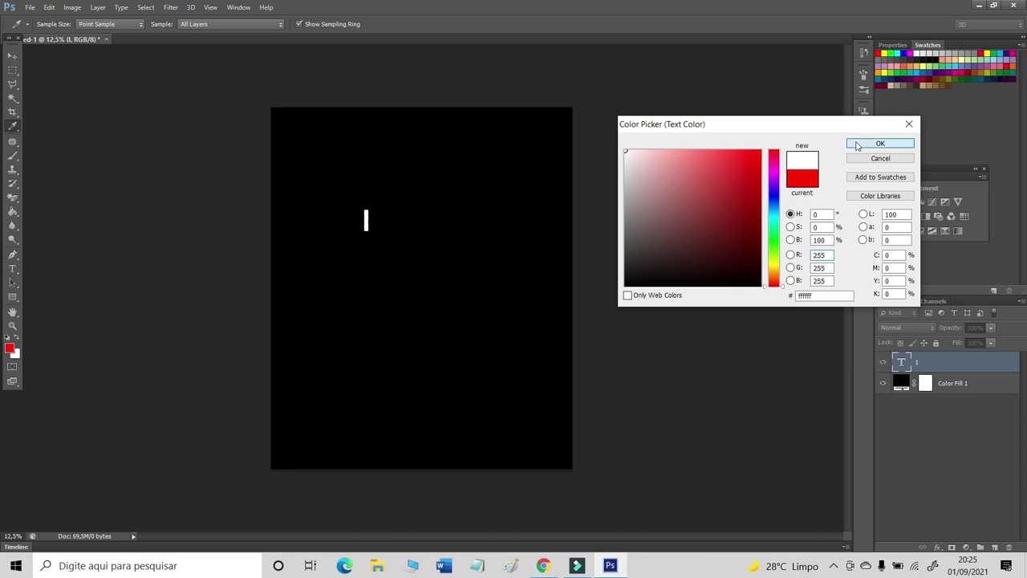
left_click(856, 143)
Step: Set the font of the letter I to TWOFOLD uncomplete DeSigN
left_click(786, 139)
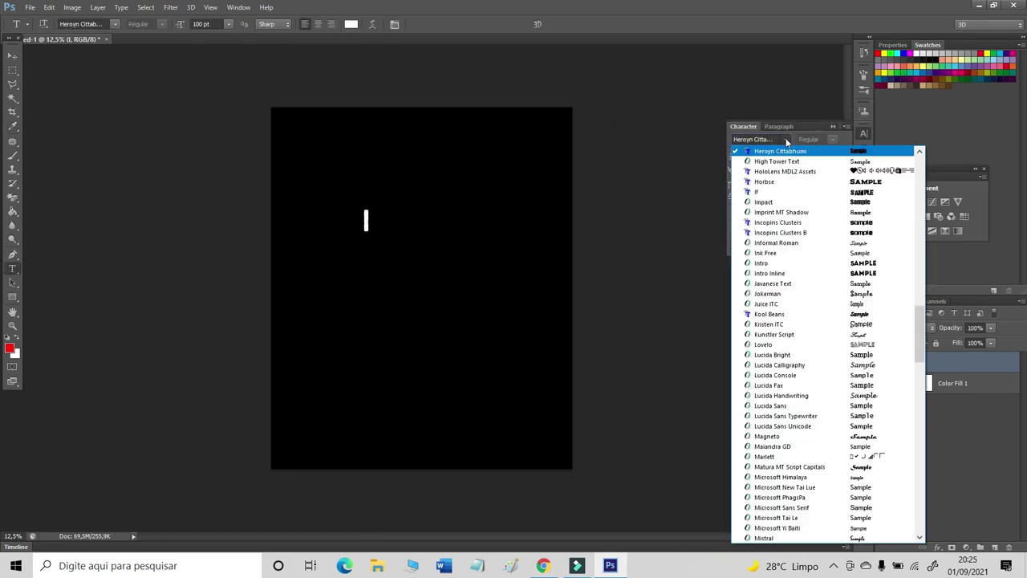
left_click_drag(920, 333, 922, 466)
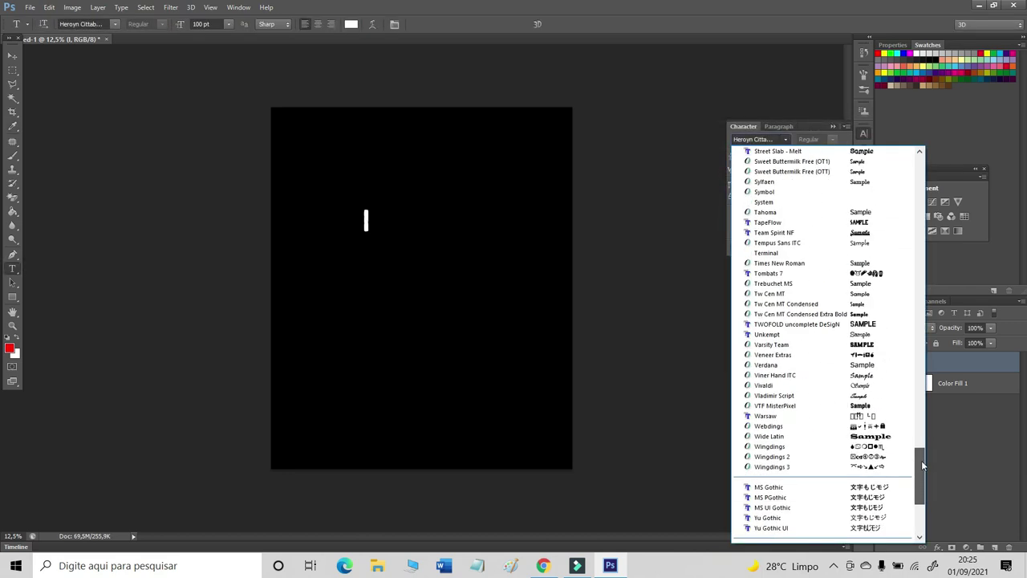
left_click(802, 324)
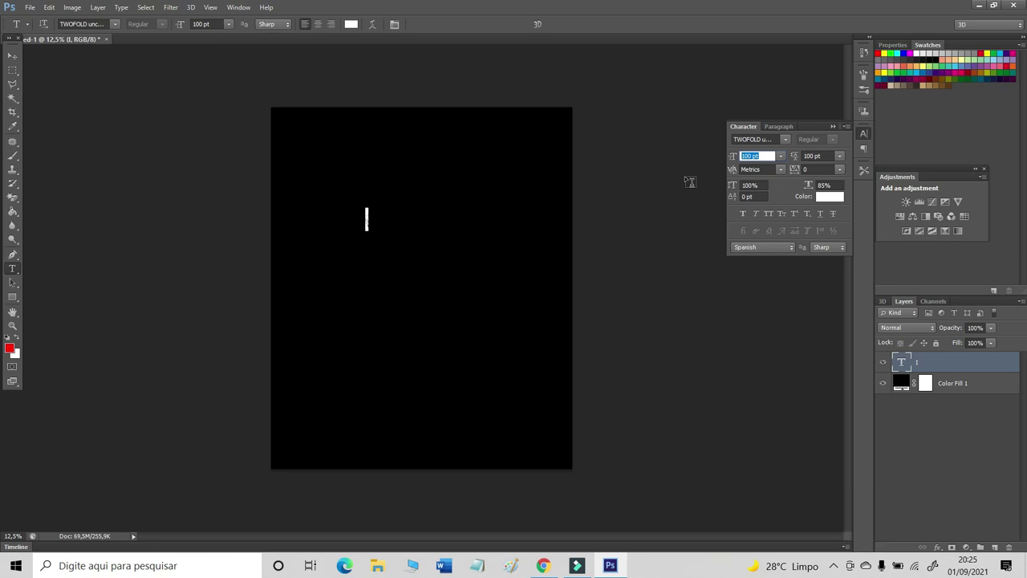
Step: Enlarge the letter I, trying 300 pt and settling on a font size of 600 pt
type("300")
key("Return")
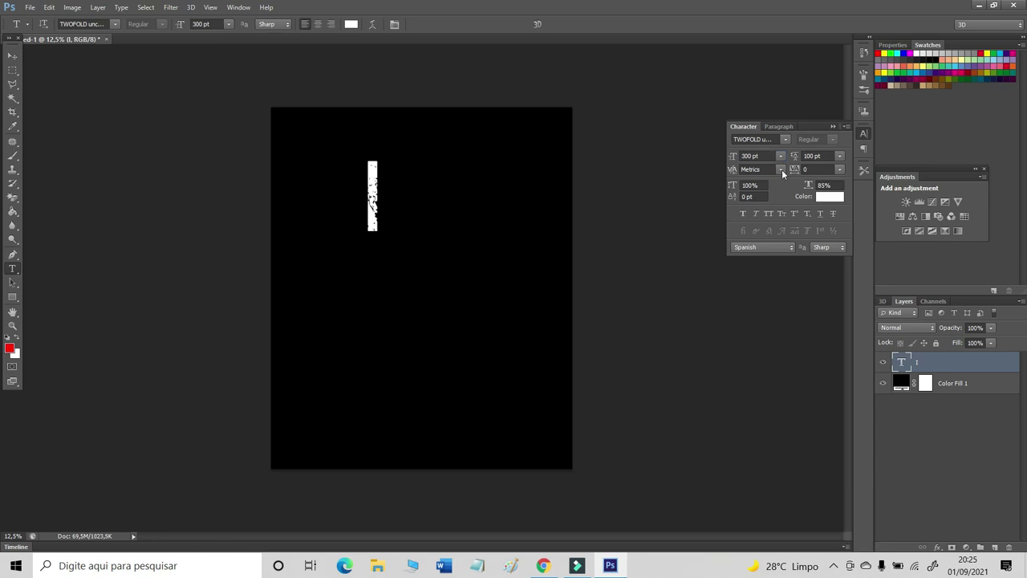
type("600")
key("Return")
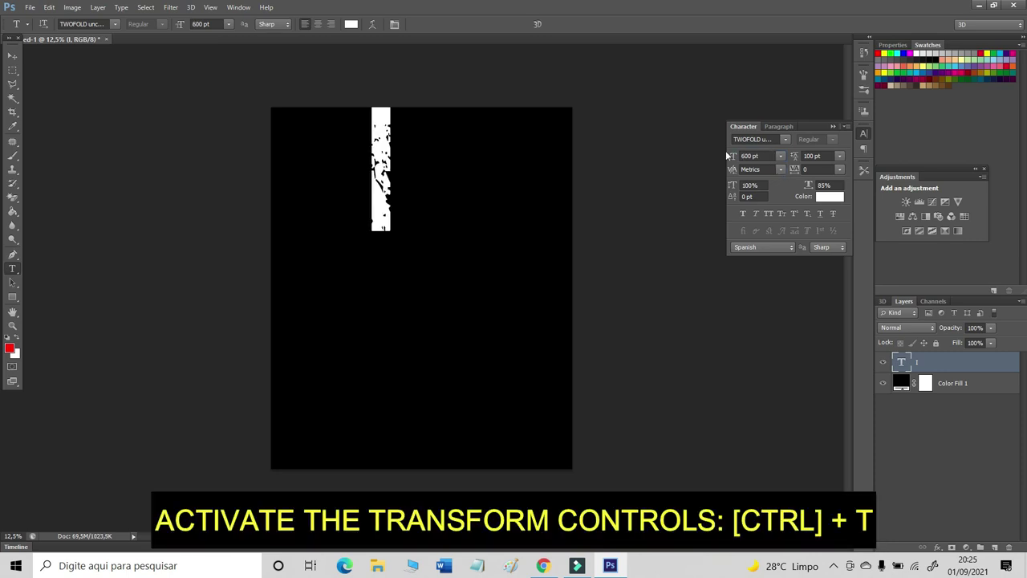
Step: Move the letter I fully onto the canvas and rotate it 90 degrees into a horizontal bar
left_click(13, 56)
left_click_drag(383, 135, 393, 216)
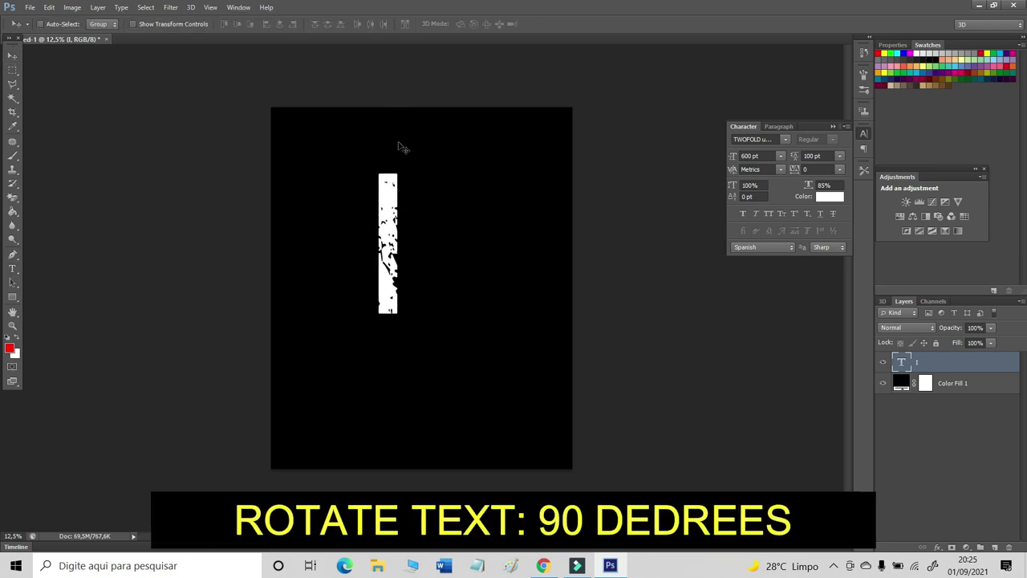
key("ctrl+t")
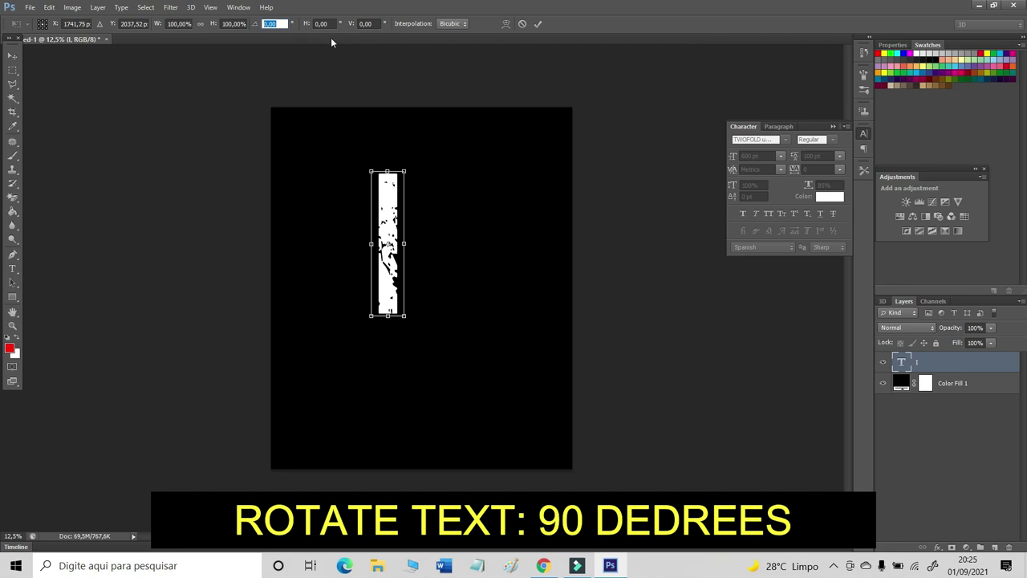
type("90")
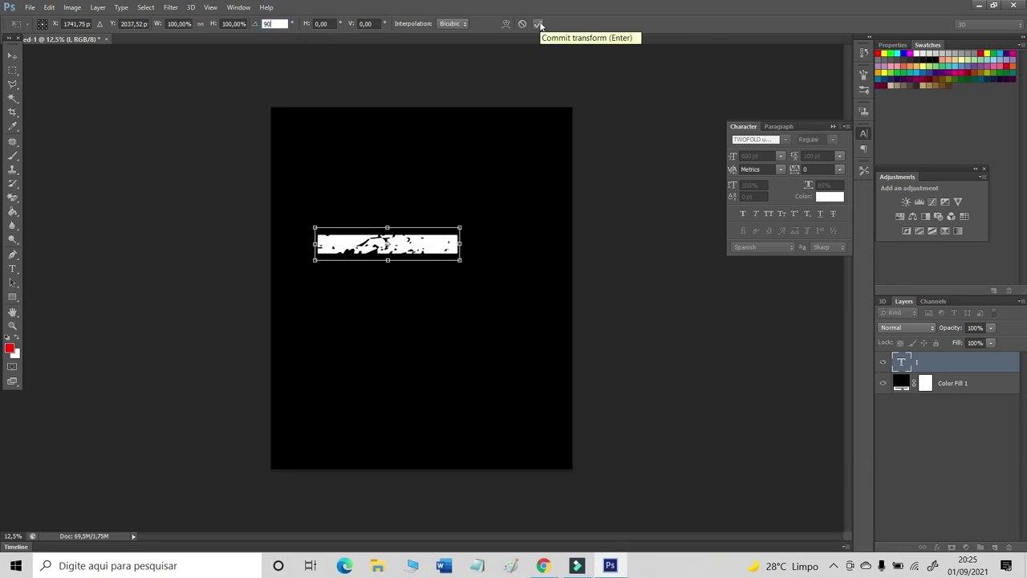
left_click(538, 24)
Step: Increase the rotated letter's font size to 900 pt and place it centred near the canvas's top edge
left_click_drag(432, 249, 470, 167)
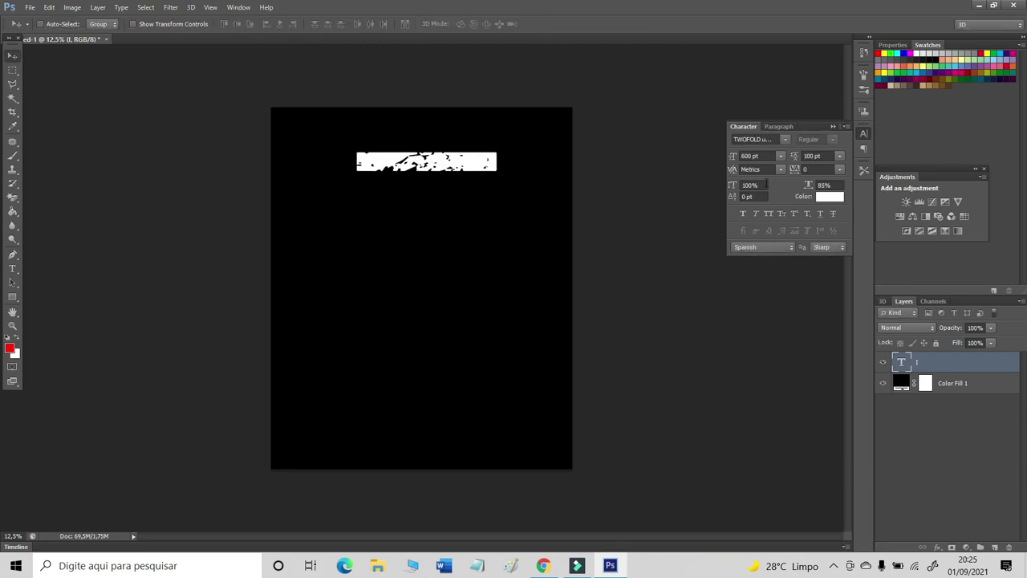
left_click(711, 158)
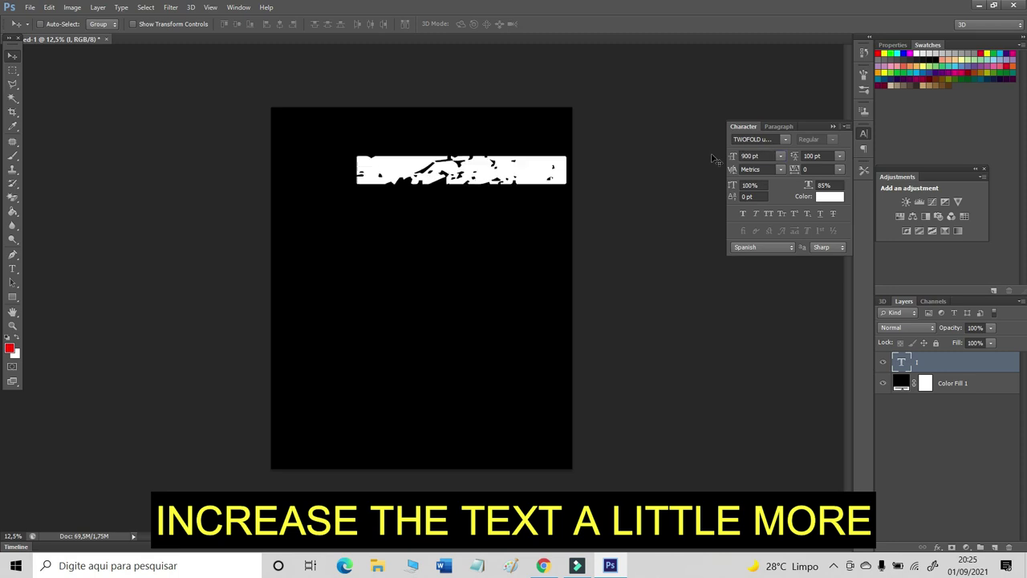
left_click_drag(511, 172, 475, 164)
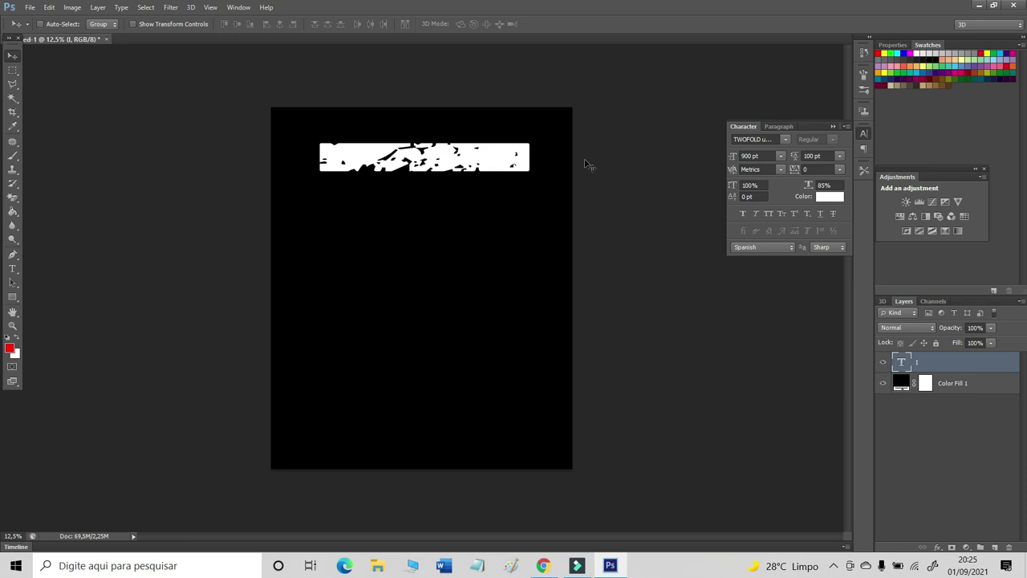
Step: Stretch the letter bar horizontally on both sides so it spans nearly the full canvas width
key("ctrl+t")
left_click_drag(536, 157, 564, 156)
left_click_drag(313, 156, 293, 155)
left_click(538, 23)
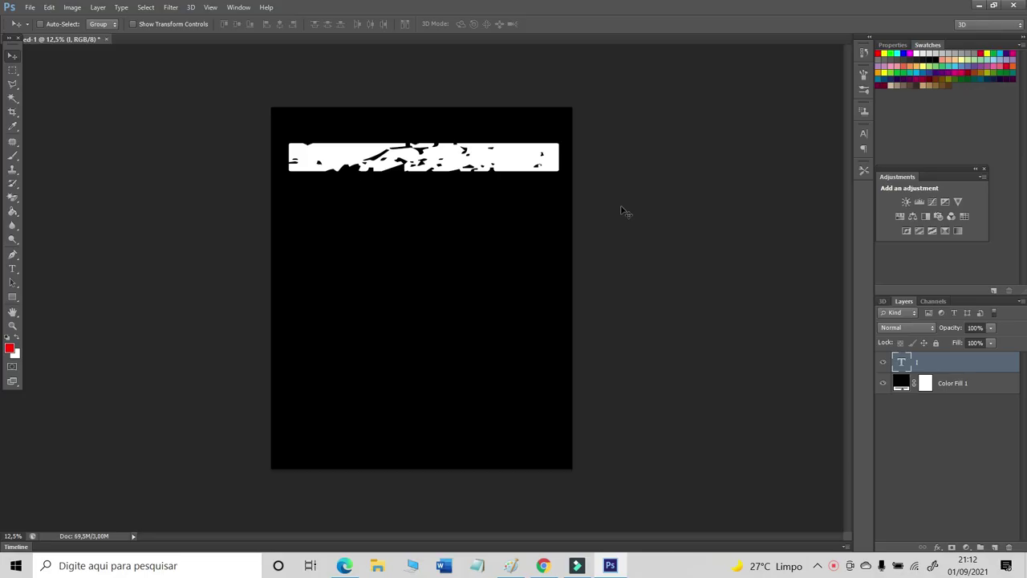
Step: Place the SUNSET palette image from the Downloads folder into the document
left_click(30, 7)
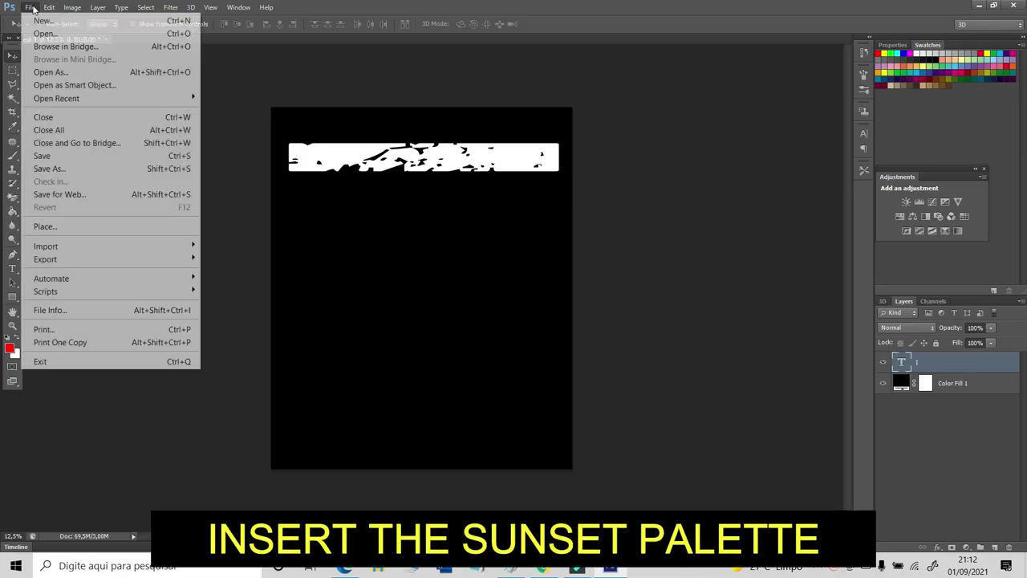
left_click(46, 228)
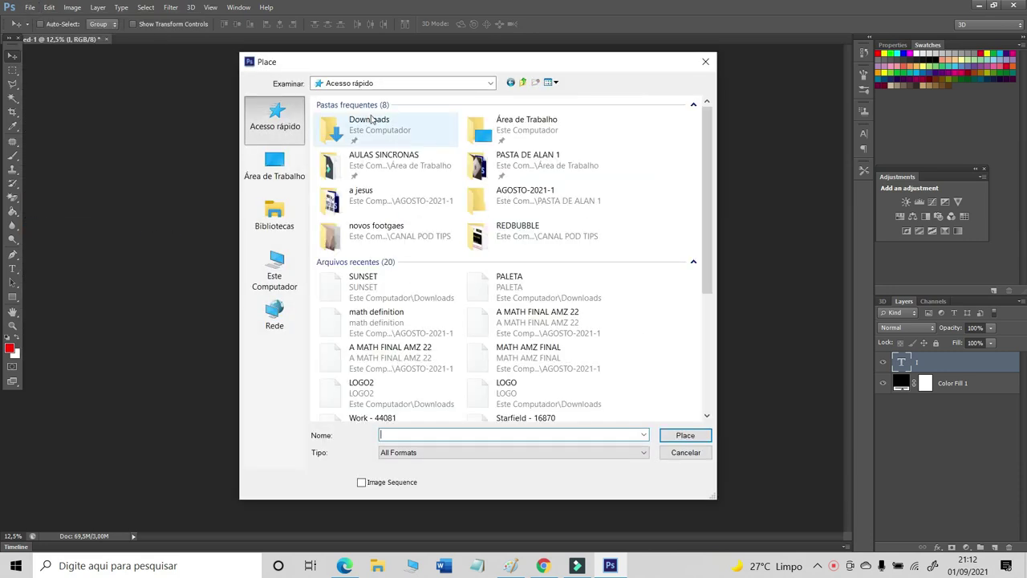
double_click(370, 119)
left_click(358, 153)
key("Return")
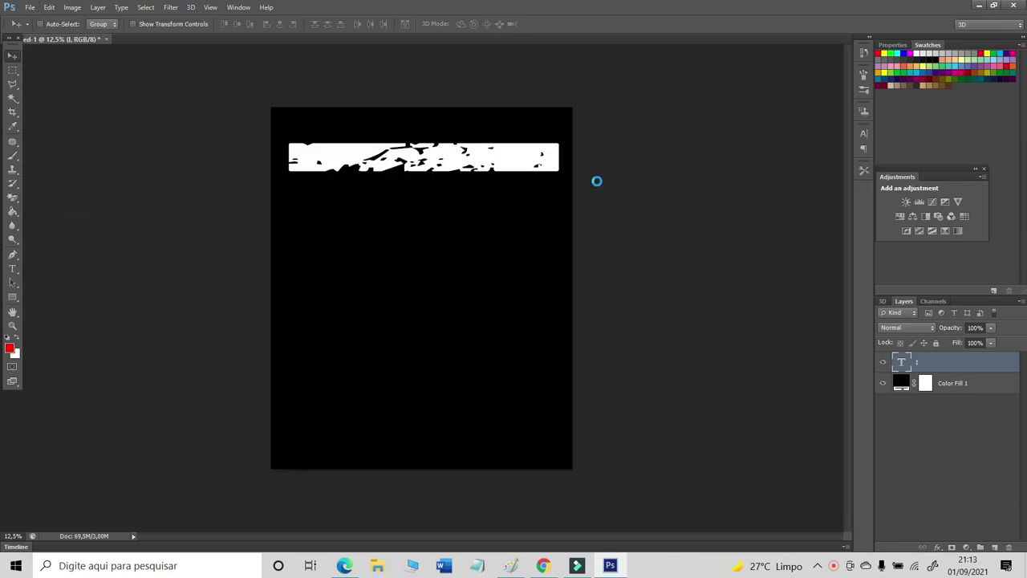
Step: Resize the placed SUNSET palette and move it to the centre of the canvas's bottom edge
left_click_drag(465, 313, 570, 370)
key("Return")
left_click_drag(514, 289, 462, 456)
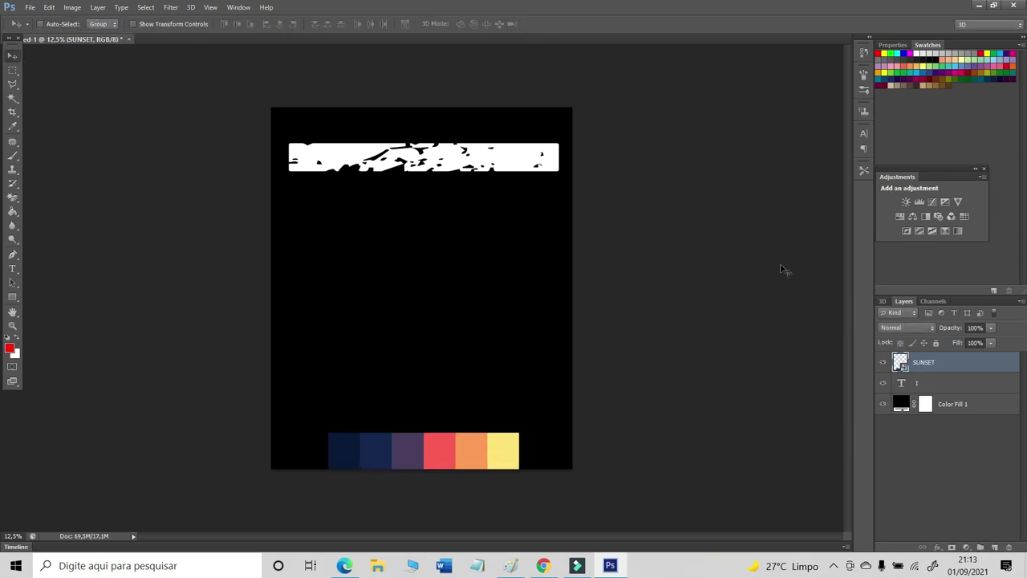
Step: Recolour the white letter bar with the darkest navy of the SUNSET palette, #08183a
left_click(926, 385)
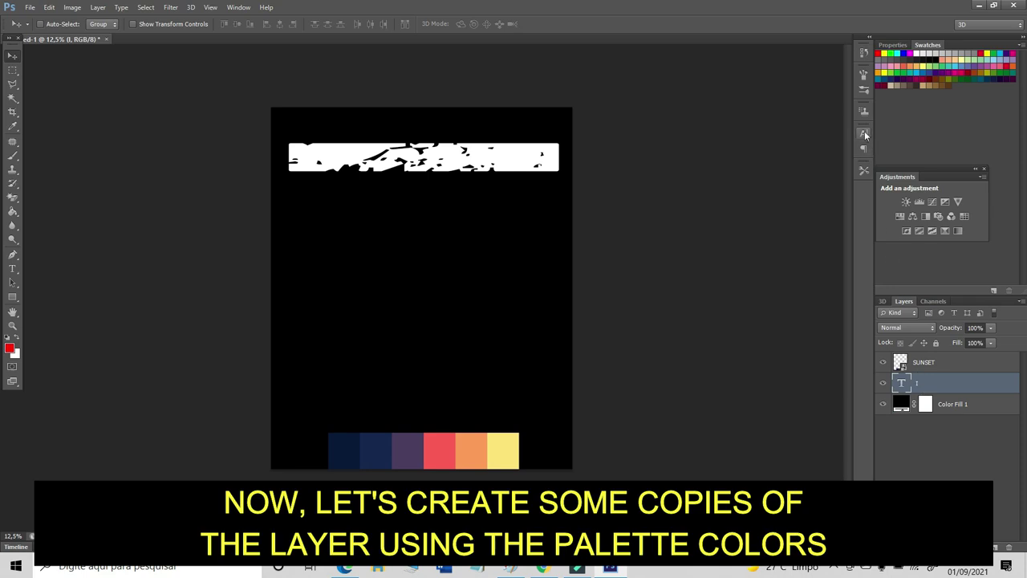
left_click(863, 133)
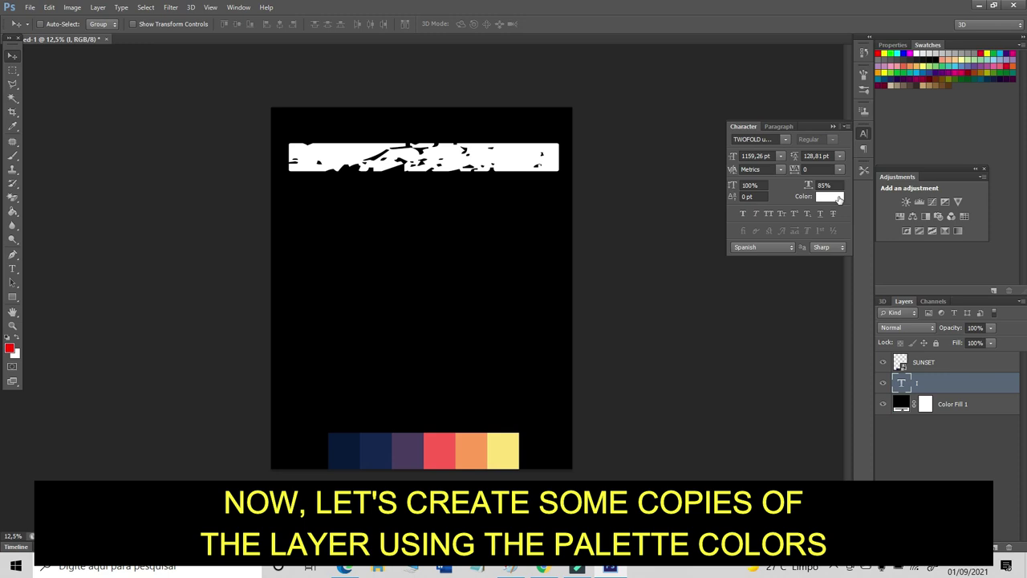
left_click(839, 199)
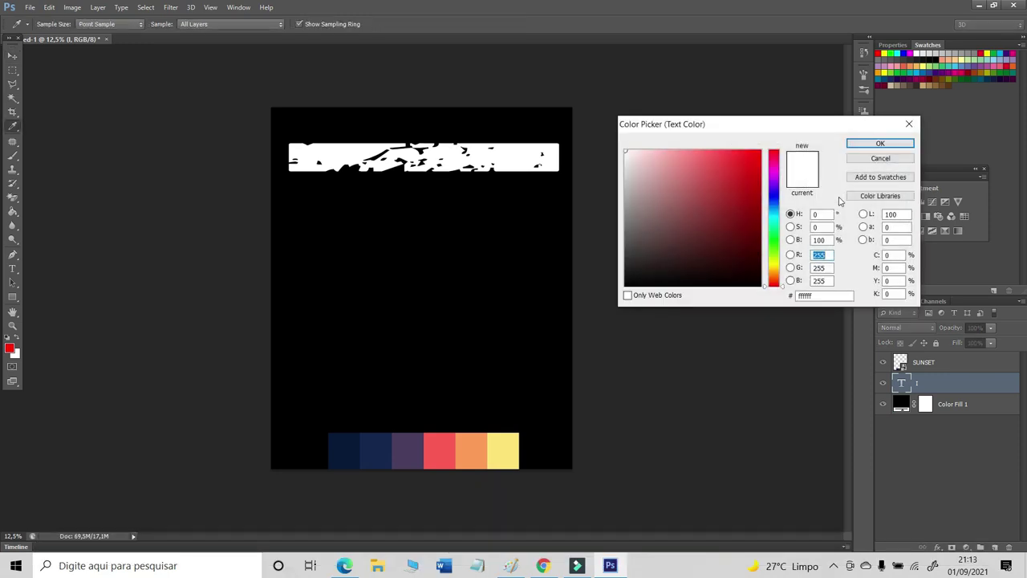
left_click(343, 454)
left_click(851, 144)
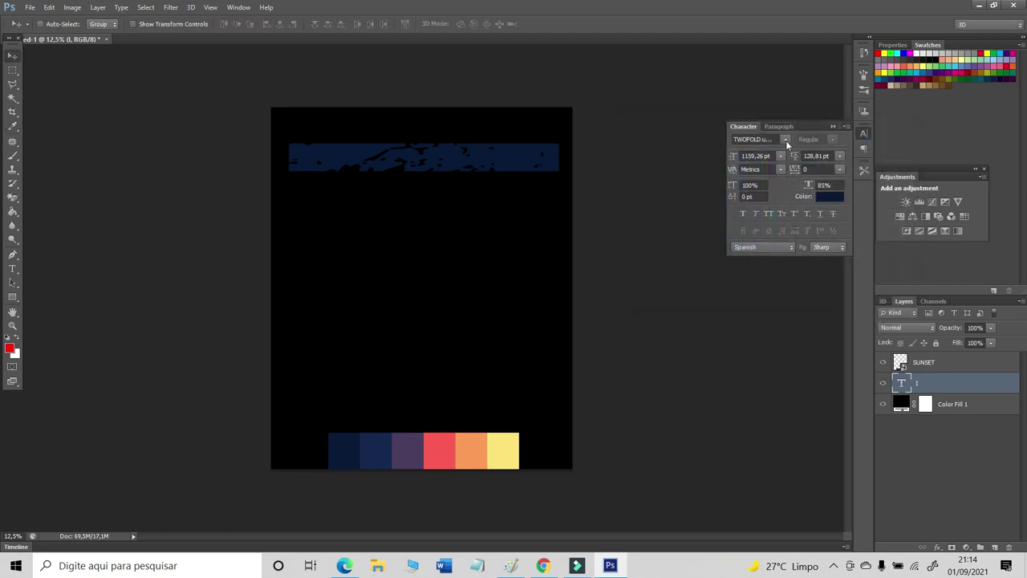
Step: Duplicate the navy bar just below the original and recolour the copy with the palette's second blue, #152852
left_click_drag(485, 158, 487, 194)
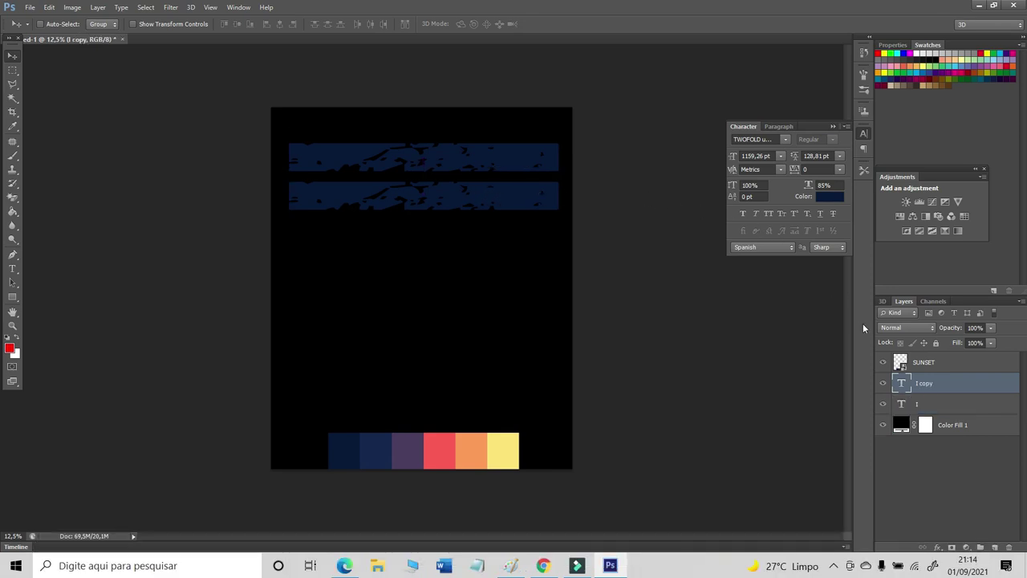
left_click(831, 197)
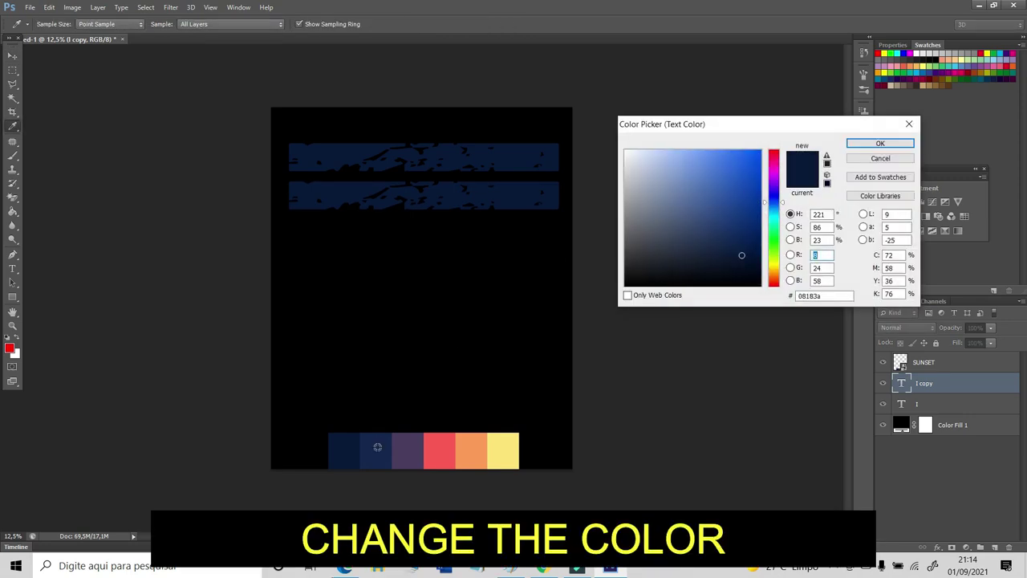
left_click(377, 446)
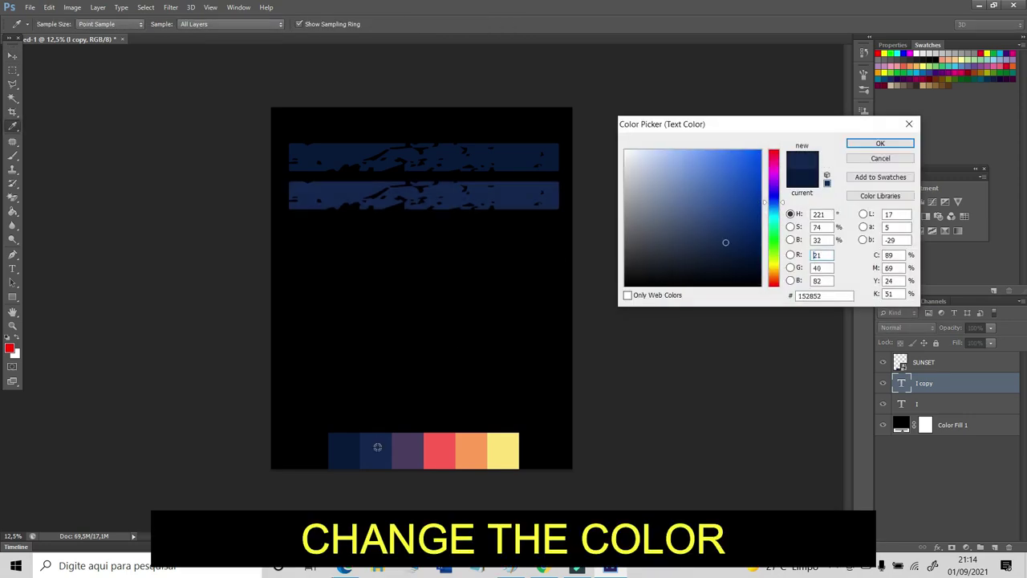
left_click(860, 146)
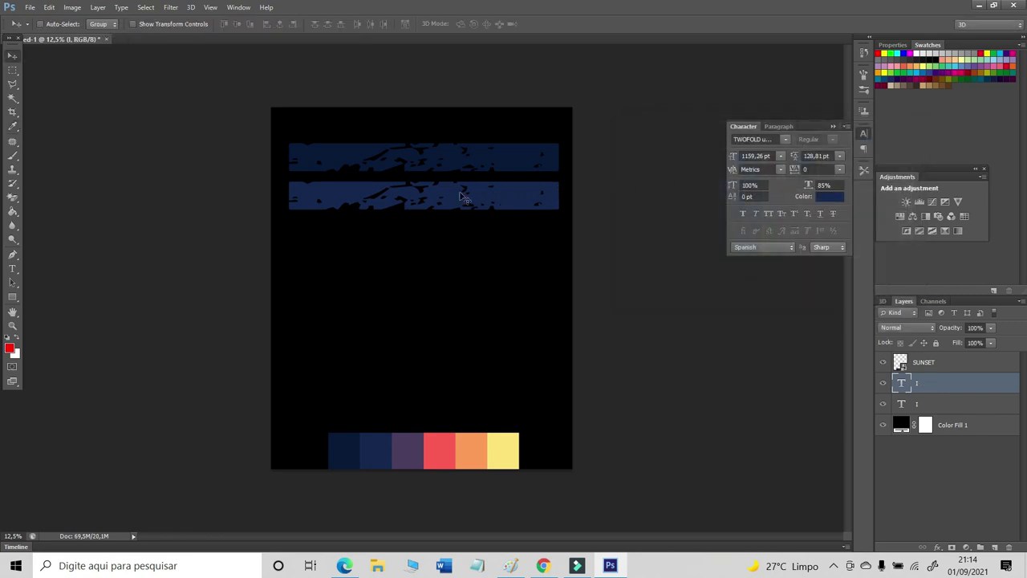
Step: Flip the second bar horizontally and move it up until it touches the bar above
key("ctrl+t")
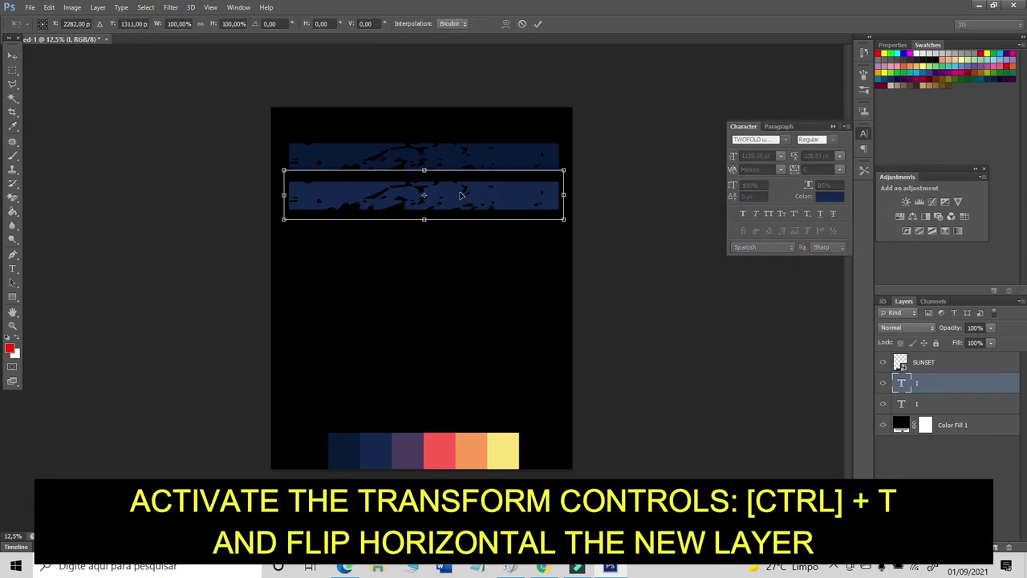
right_click(461, 195)
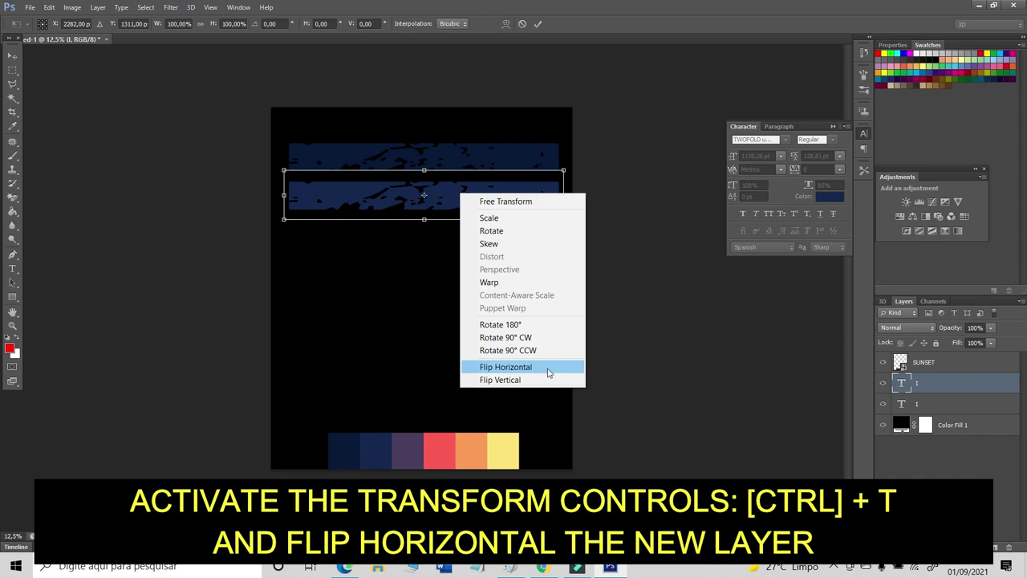
left_click(505, 367)
left_click(538, 24)
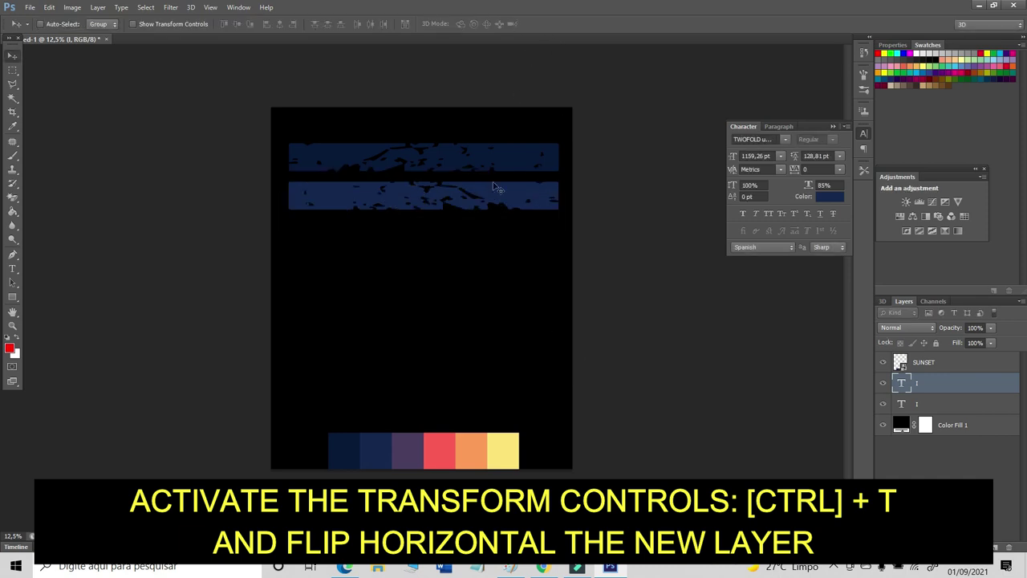
left_click_drag(488, 202, 494, 186)
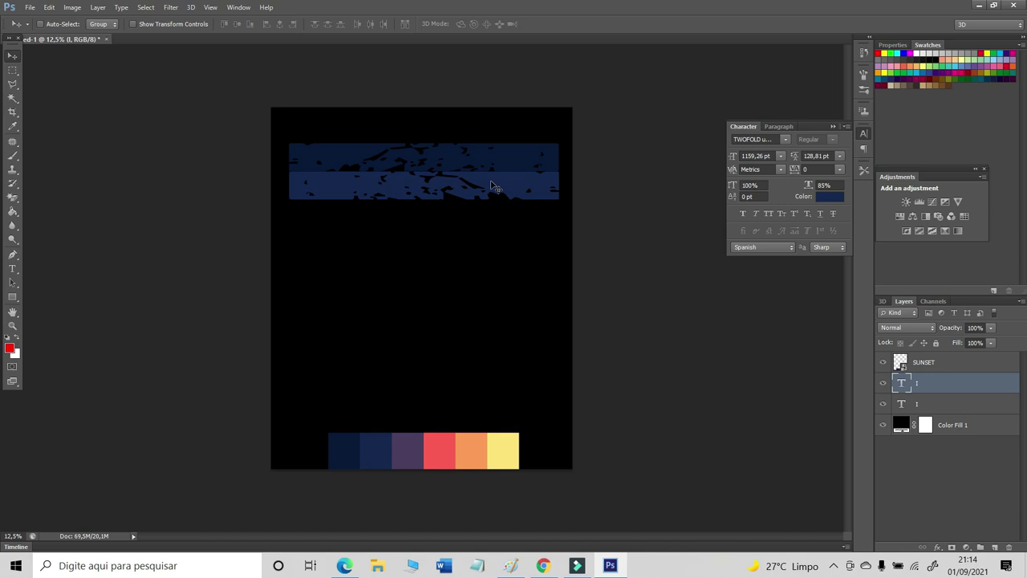
Step: Duplicate the second bar directly beneath itself and recolour the copy with the palette's purple
mouse_move(493, 185)
left_mouse_down()
mouse_move(493, 216)
mouse_move(508, 195)
left_mouse_up()
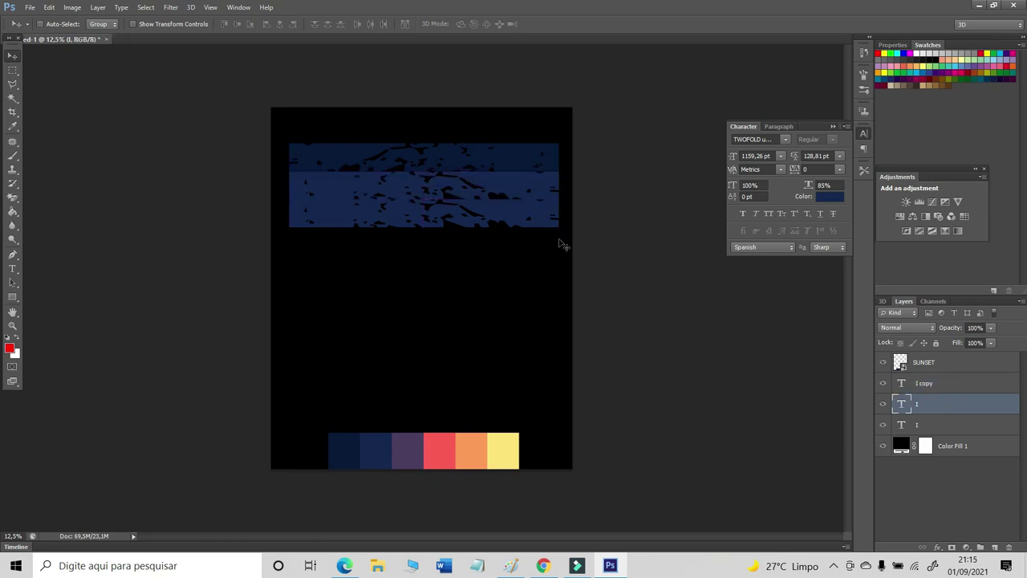
left_click(830, 197)
left_click(401, 445)
left_click(869, 144)
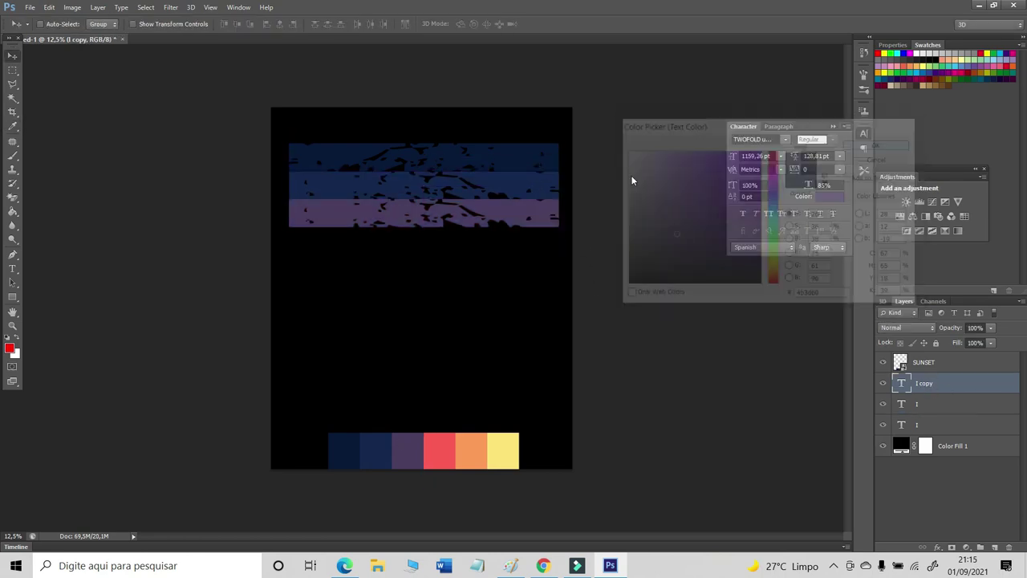
Step: Flip the purple bar both horizontally and vertically so its distress pattern differs from the bars above
key("ctrl+t")
right_click(507, 215)
left_click(550, 391)
right_click(514, 207)
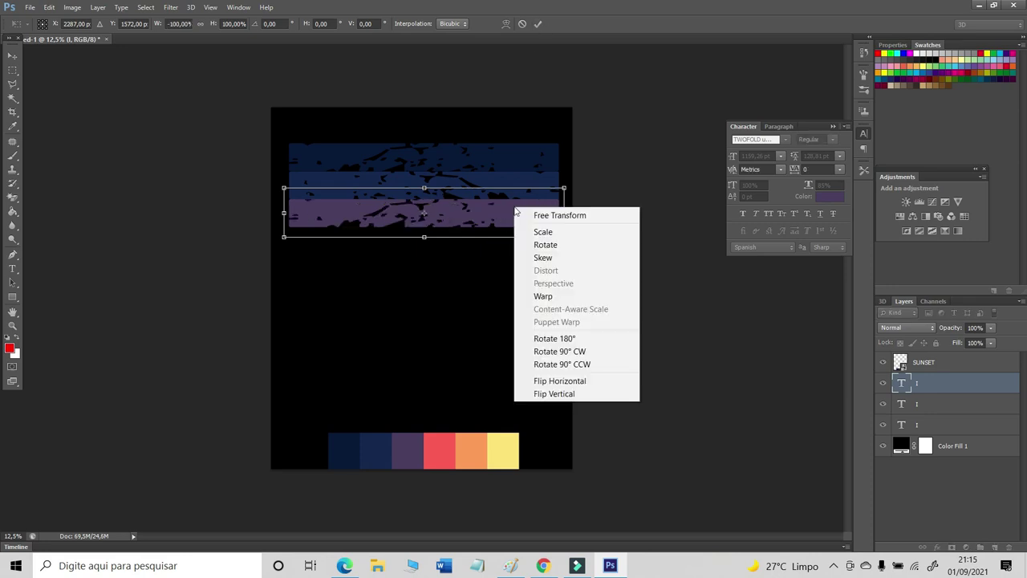
left_click(551, 396)
left_click(538, 24)
Step: Duplicate the top navy bar to directly below the purple one and recolour the copy with the palette's coral red, #fd5e53
left_click_drag(522, 159, 520, 196)
key("ctrl+z")
left_click(515, 160, "ctrl")
left_click_drag(515, 160, 509, 244)
left_click(829, 197)
left_click(439, 450)
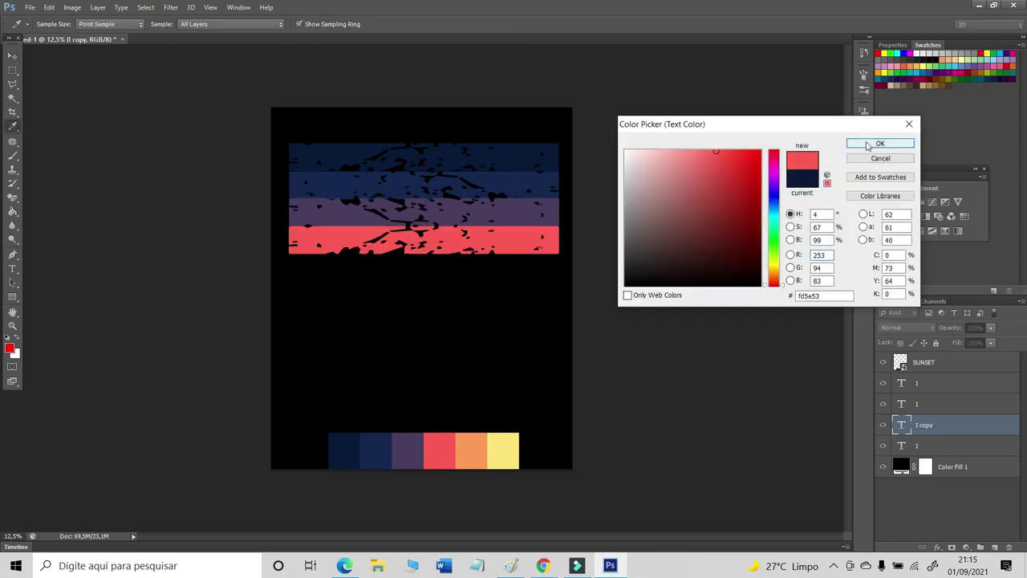
left_click(880, 143)
Step: Identify the second bar's layer by toggling visibility, duplicate it below the coral bar and recolour the copy with the palette's orange
left_click(883, 384)
left_click(883, 384)
left_click(883, 384)
left_click(891, 427)
left_click(883, 405)
left_click(882, 405)
left_click(916, 405)
left_click_drag(532, 192, 532, 274)
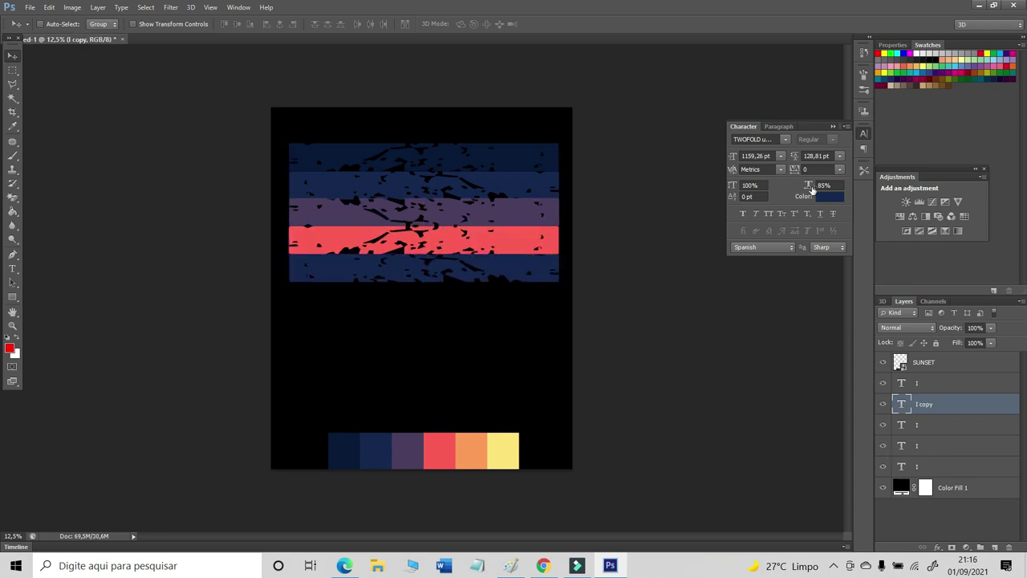
left_click(829, 197)
left_click(471, 450)
left_click(880, 142)
Step: Duplicate a blue bar to directly below the orange one and recolour the copy with the palette's yellow
left_click_drag(931, 404, 923, 464)
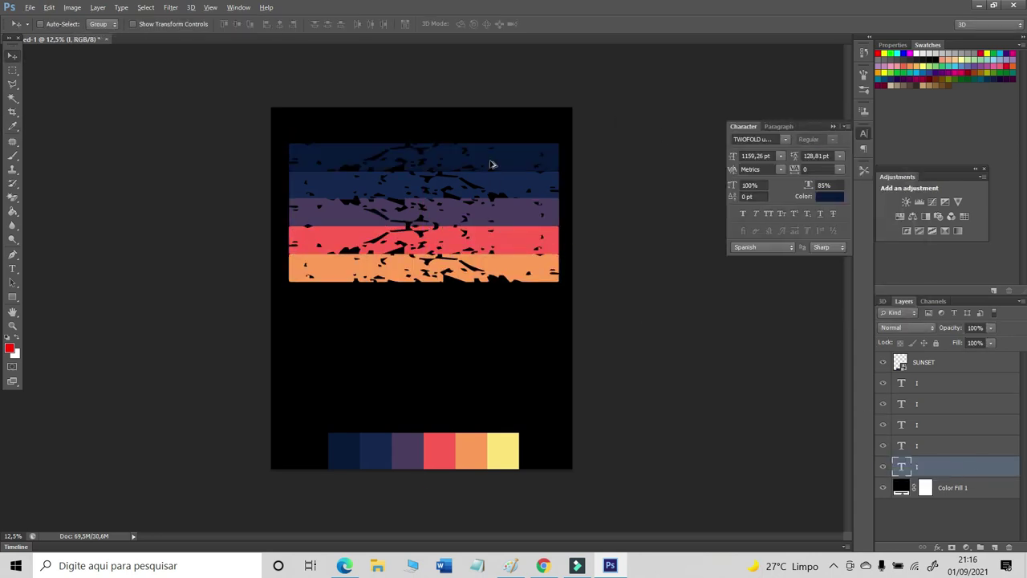
left_click(941, 431)
left_click_drag(493, 271, 492, 298)
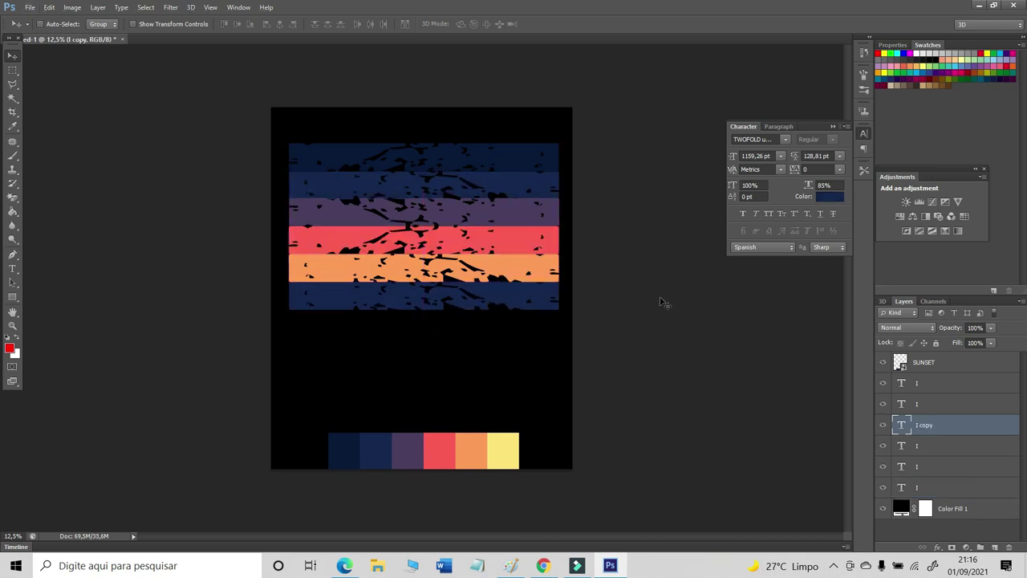
left_click(829, 196)
left_click(503, 450)
left_click(860, 149)
Step: Group all six letter bars and stretch the group downward to 153.18% of its height
key("z")
left_click_drag(458, 211, 358, 167)
scroll(338, 187, "down", 2)
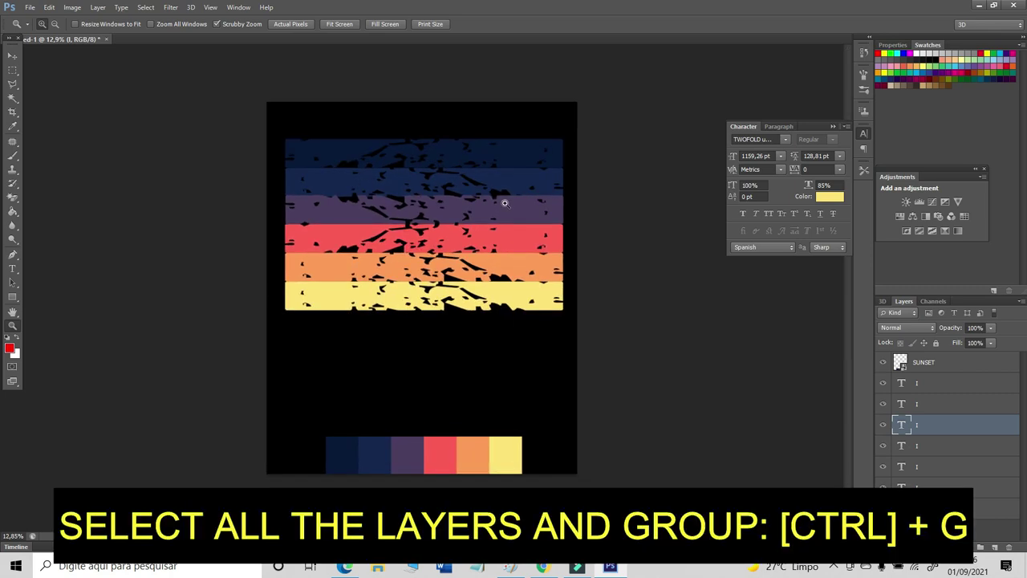
left_click(922, 382)
left_click(923, 487, "shift")
key("ctrl+g")
key("ctrl+t")
left_click_drag(424, 310, 424, 401)
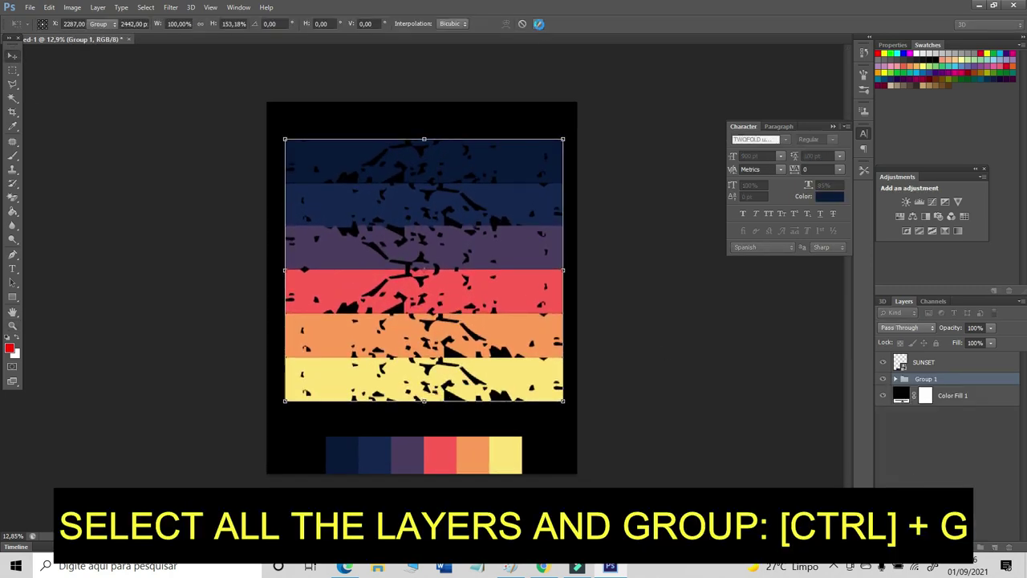
left_click(538, 24)
Step: Centre the bar group on the canvas both vertically and horizontally, and hide the SUNSET palette layer
left_click(146, 8)
left_click(149, 20)
left_click(279, 24)
left_click(238, 24)
left_click(146, 8)
left_click(151, 34)
left_click(883, 363)
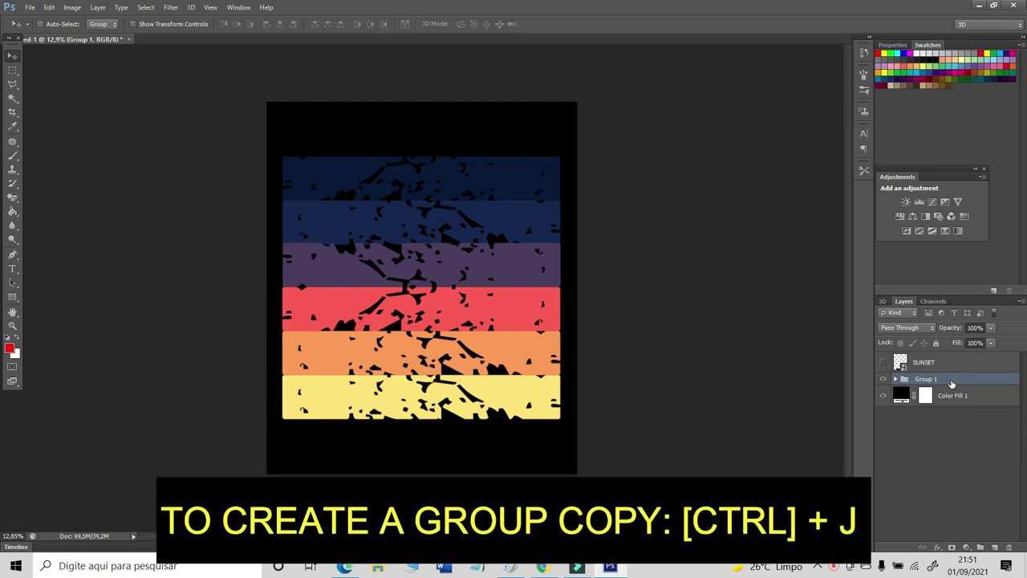
Step: Duplicate the bar group, hide the original group and merge the copy into a single layer
key("ctrl+j")
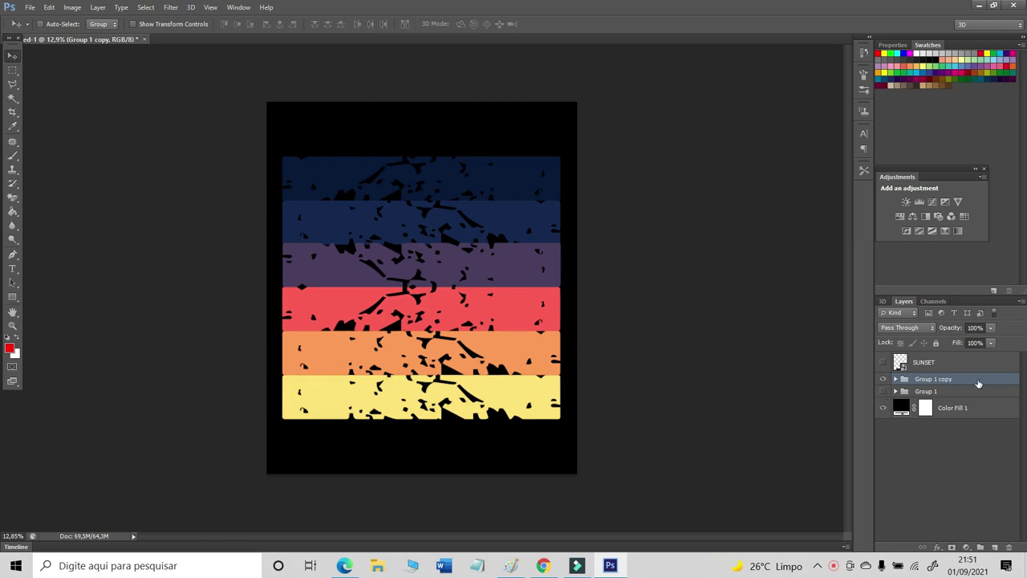
right_click(978, 382)
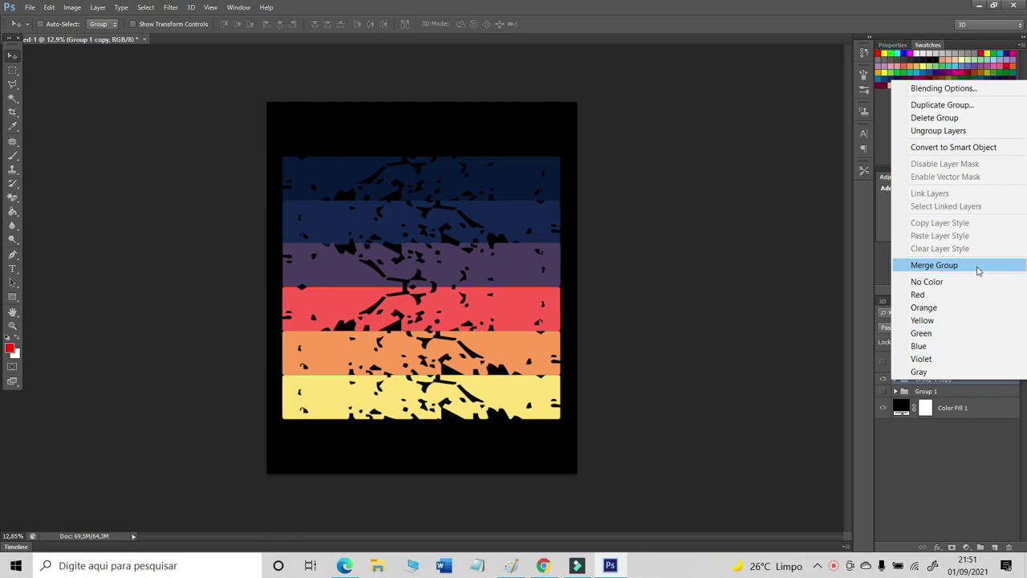
left_click(977, 266)
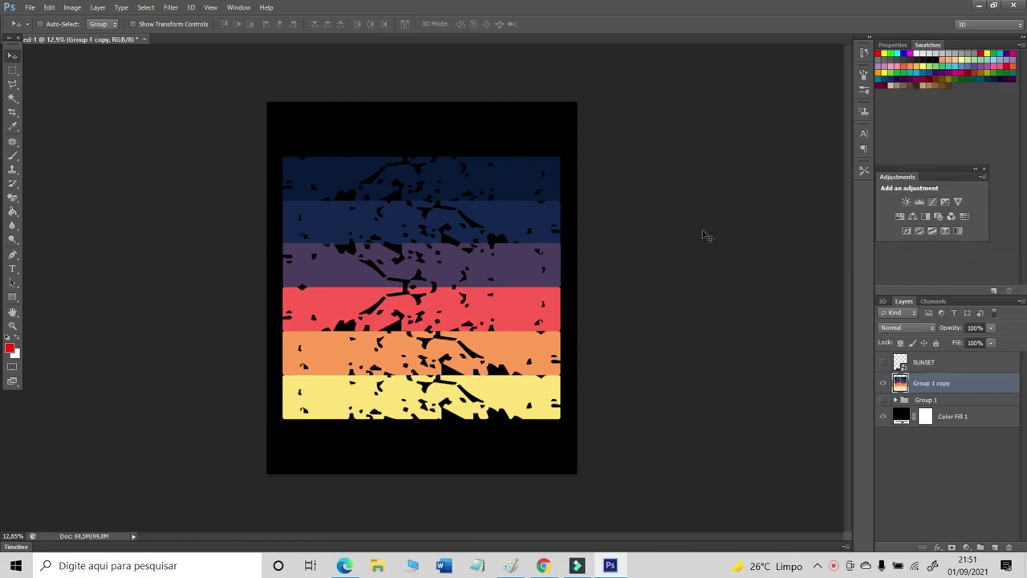
Step: Make a circular selection with the Elliptical Marquee tool, centred on the bars and nearly as tall as the whole stack
left_click(14, 73)
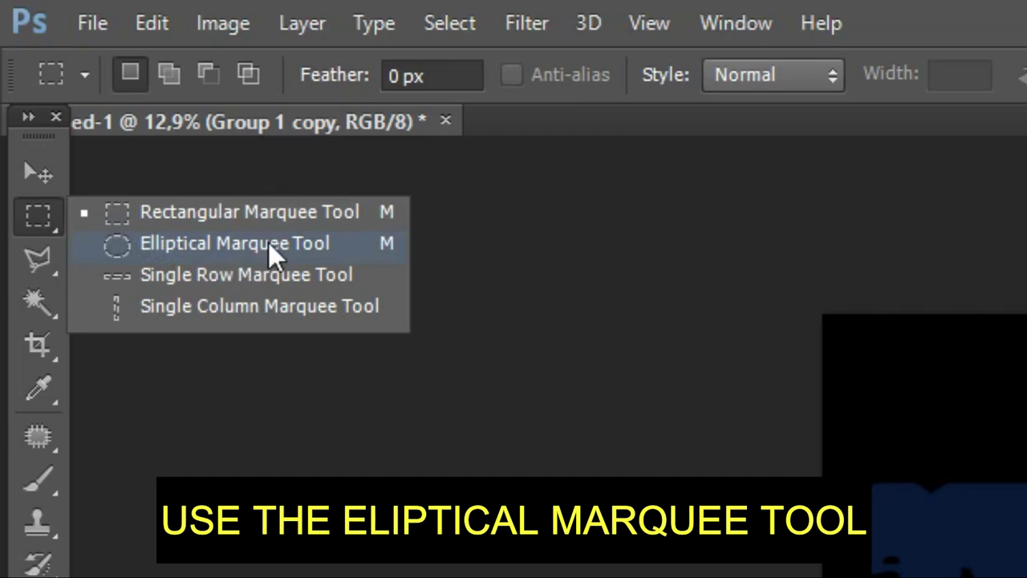
left_click(268, 243)
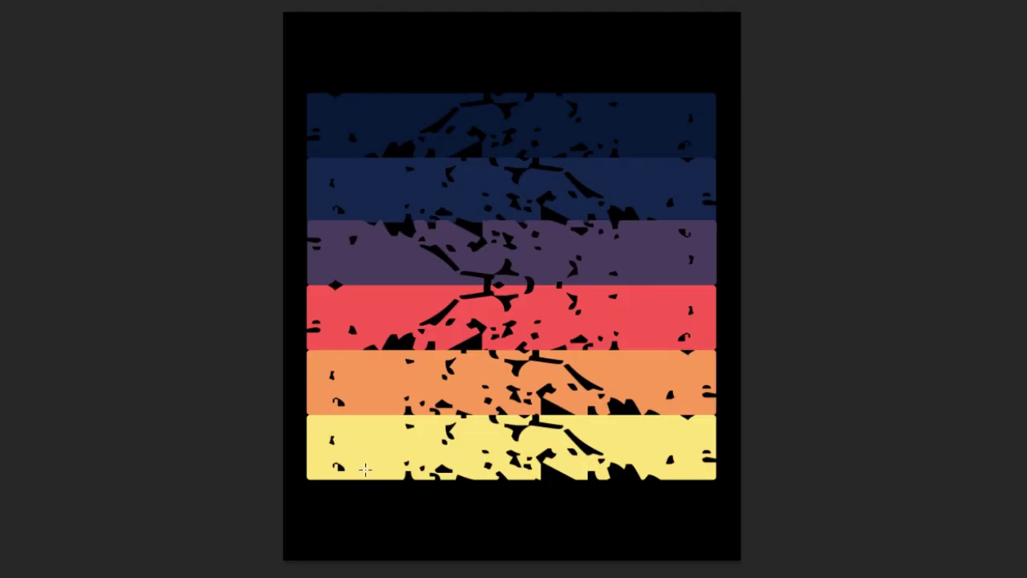
left_click_drag(460, 347, 740, 132)
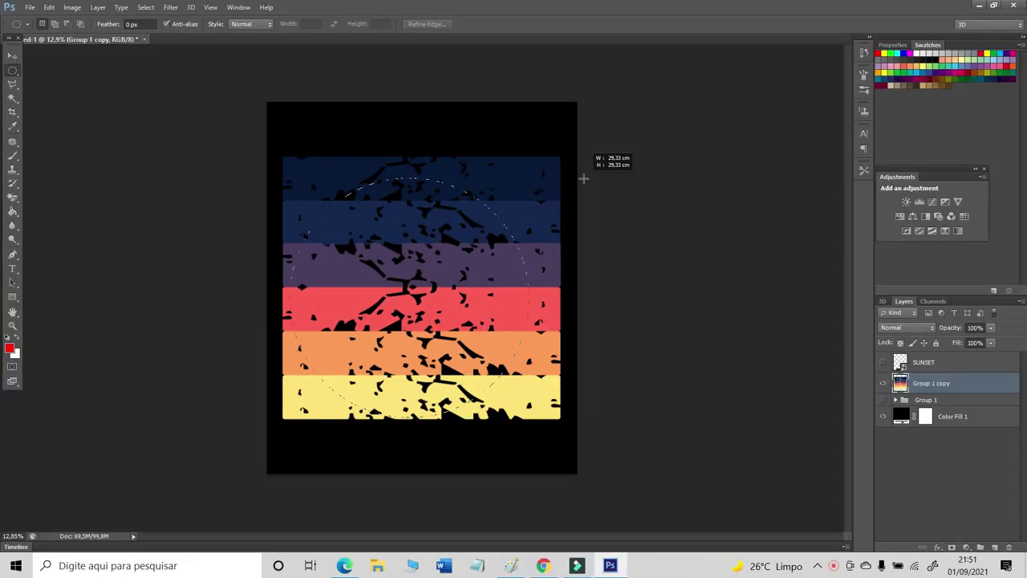
left_click_drag(608, 161, 608, 160)
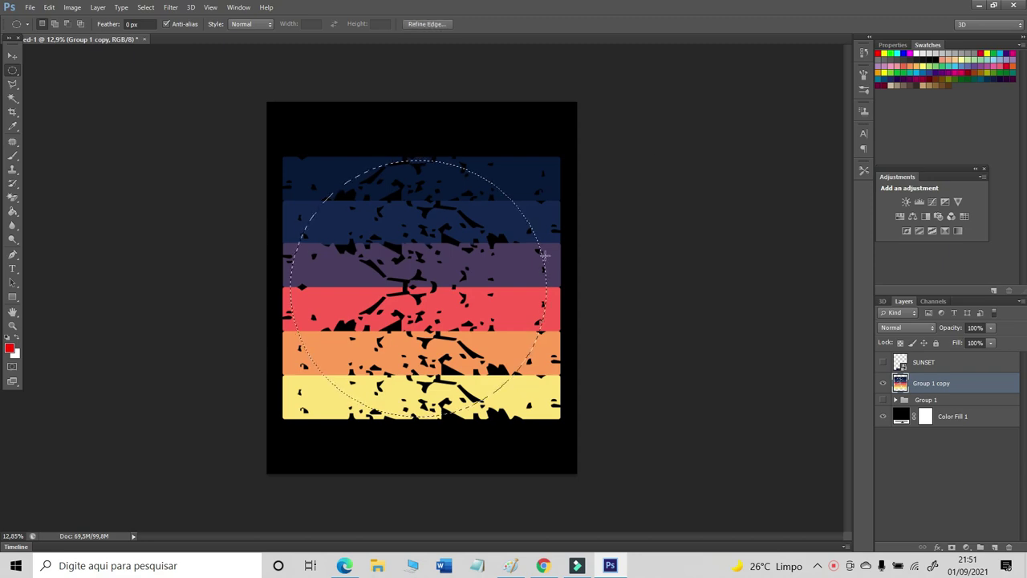
Step: Delete the striped artwork outside the circular selection, deselect, and adjust the position of the remaining disc
left_click(145, 8)
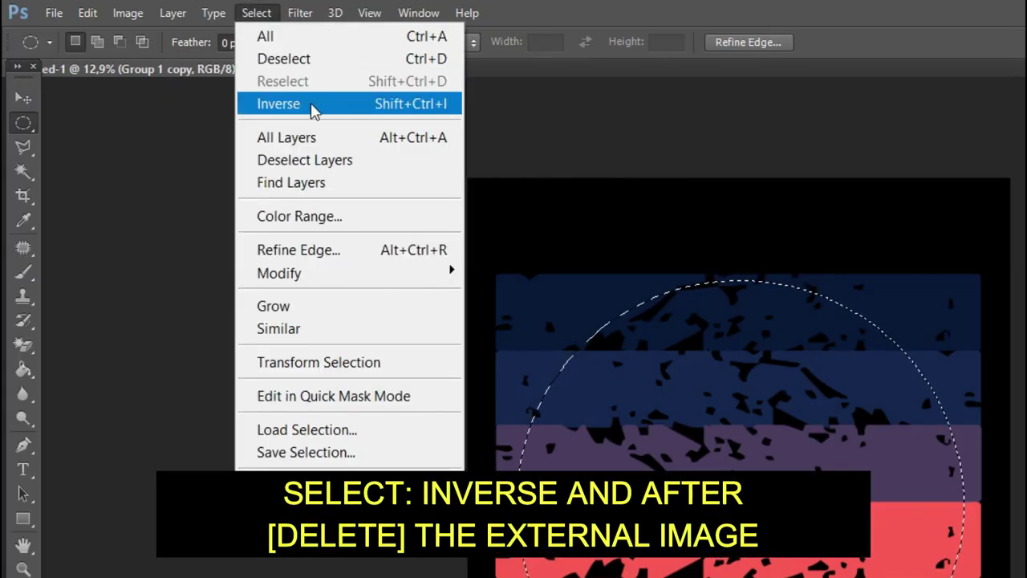
left_click(304, 106)
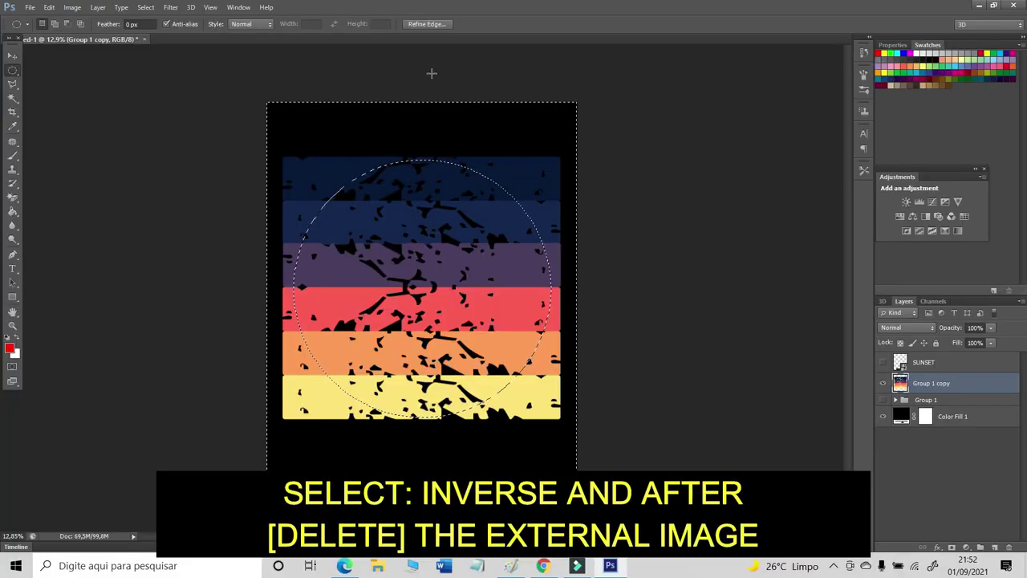
key("Delete")
left_click(146, 7)
left_click(191, 36)
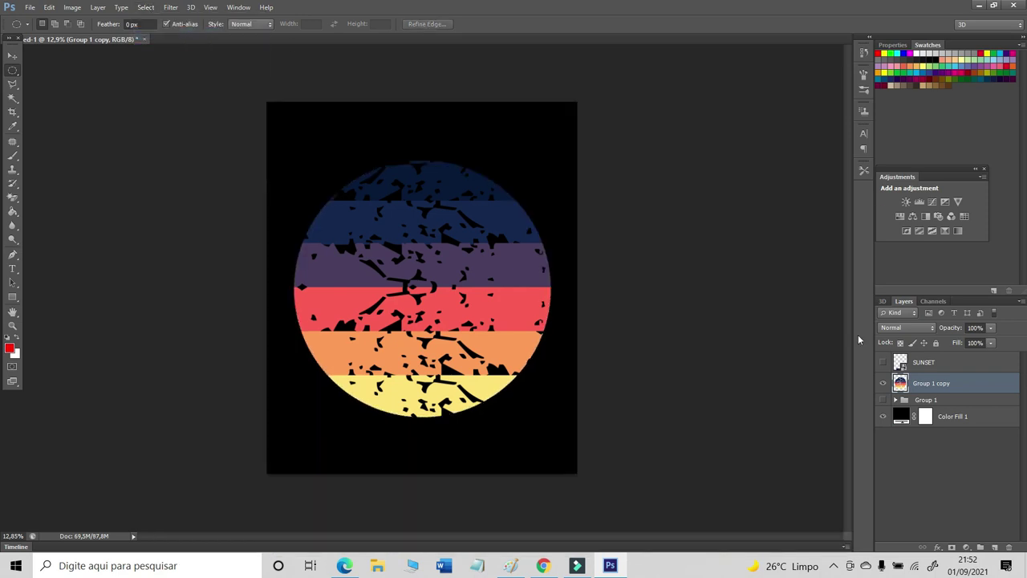
left_click(12, 54)
left_click_drag(425, 273, 446, 256)
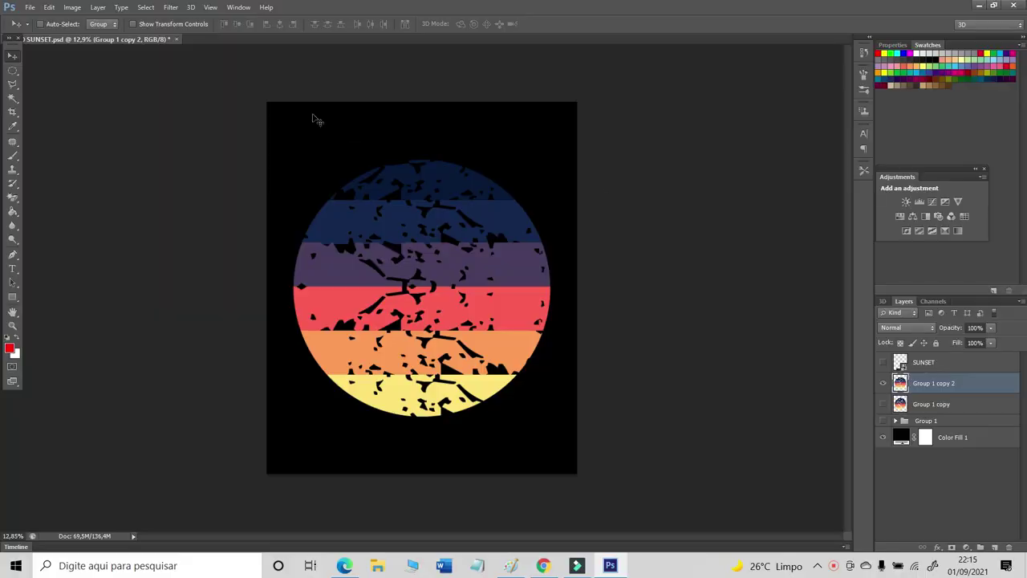
Step: Place the hanging-cat-4794472 image file into the SUNSET document
left_click(29, 7)
left_click(49, 234)
left_click(274, 118)
double_click(367, 133)
double_click(365, 140)
Step: Resize the placed cat to span the disc's height and centre it over the striped disc
left_click_drag(455, 222, 554, 114)
mouse_move(449, 234)
left_mouse_down()
mouse_move(422, 443)
mouse_move(454, 241)
left_mouse_up()
left_click_drag(394, 361, 372, 405)
left_click_drag(442, 263, 422, 288)
left_click(537, 24)
Step: Select the cat's lower body with a rectangular marquee of about 29.6 × 24.9 cm, delete it and deselect
right_click(12, 72)
left_click(56, 72)
left_click_drag(296, 460, 538, 262)
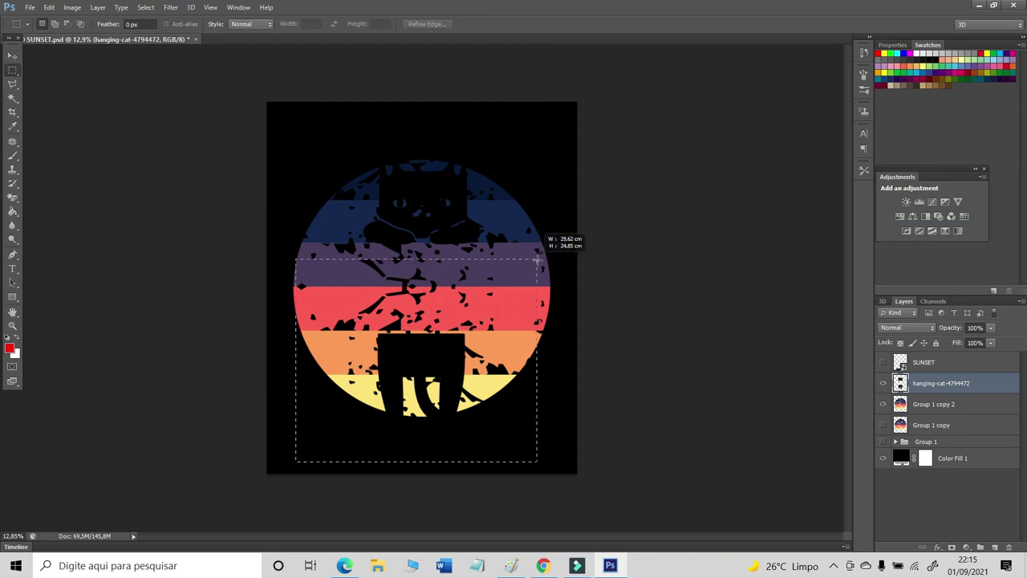
key("Delete")
key("ctrl+d")
Step: Move the remaining cat head and paws down onto the disc's centre and enlarge them
key("v")
left_click_drag(423, 201, 415, 335)
key("ctrl+t")
left_click_drag(474, 282, 539, 227)
left_click_drag(471, 303, 443, 292)
key("Return")
Step: Enlarge the cat's head slightly more and nudge it down so its paws rest at the yellow bar's upper edge
key("ctrl+t")
left_click_drag(514, 228, 530, 214)
left_click_drag(471, 261, 464, 261)
key("Return")
left_click_drag(426, 298, 427, 288)
key("shift+Down")
key("shift+Down")
key("shift+Down")
key("shift+Down")
key("shift+Down")
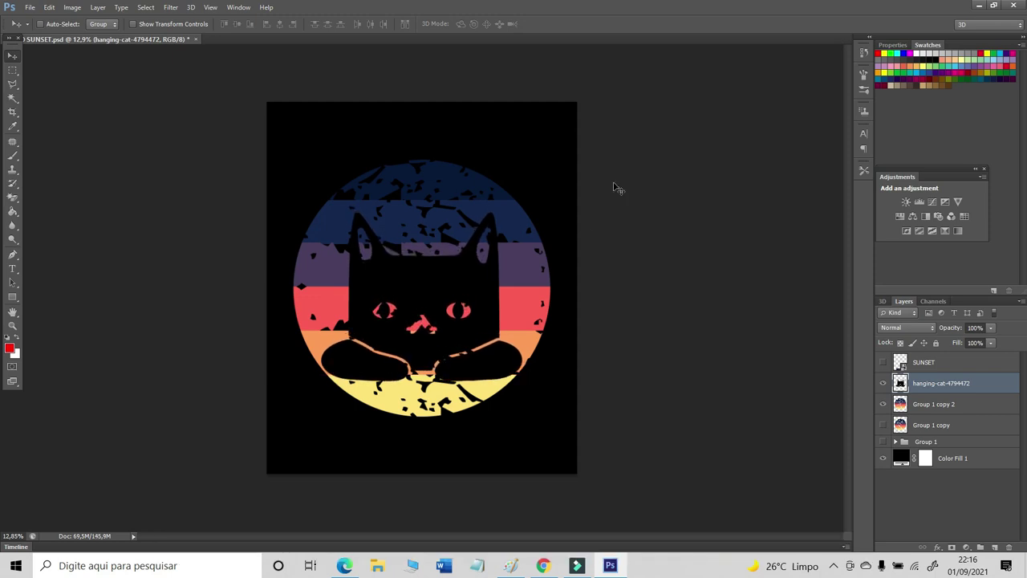
Step: Remove the yellow part of the striped disc below the cat's paws on the Group 1 copy 2 layer, then deselect
left_click(14, 72)
key("alt+bracketleft")
left_click_drag(559, 451, 281, 372)
key("Delete")
key("ctrl+d")
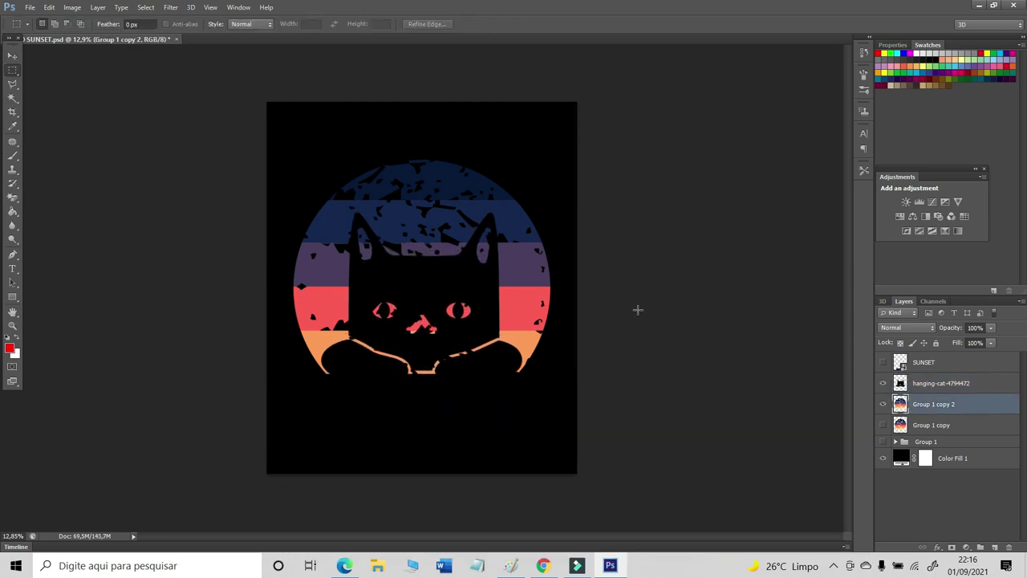
Step: Add a layer beneath the cat and paint its inner ears, eyes, nose and the outline between head and paws white
left_click(937, 389)
key("ctrl+shift+alt+n")
left_click_drag(937, 389, 937, 410)
key("z")
left_click(446, 255)
key("x")
left_click(12, 154)
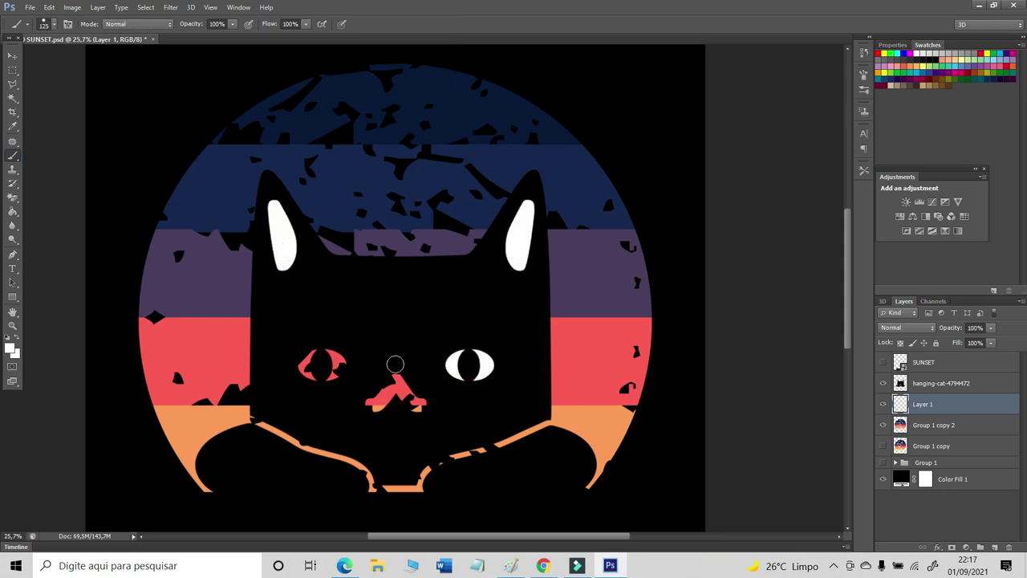
left_click_drag(295, 374, 344, 371)
scroll(387, 355, "down", 2)
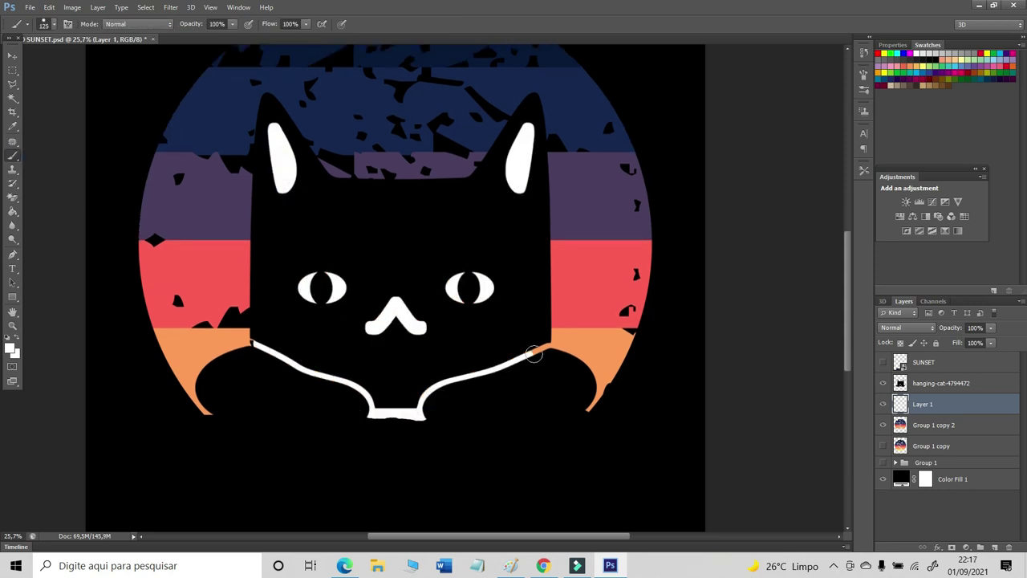
Step: Trim the ragged white paint below the cat's chin and clean up the outline's ends at both sides of the head
key("m")
scroll(433, 377, "up", 3)
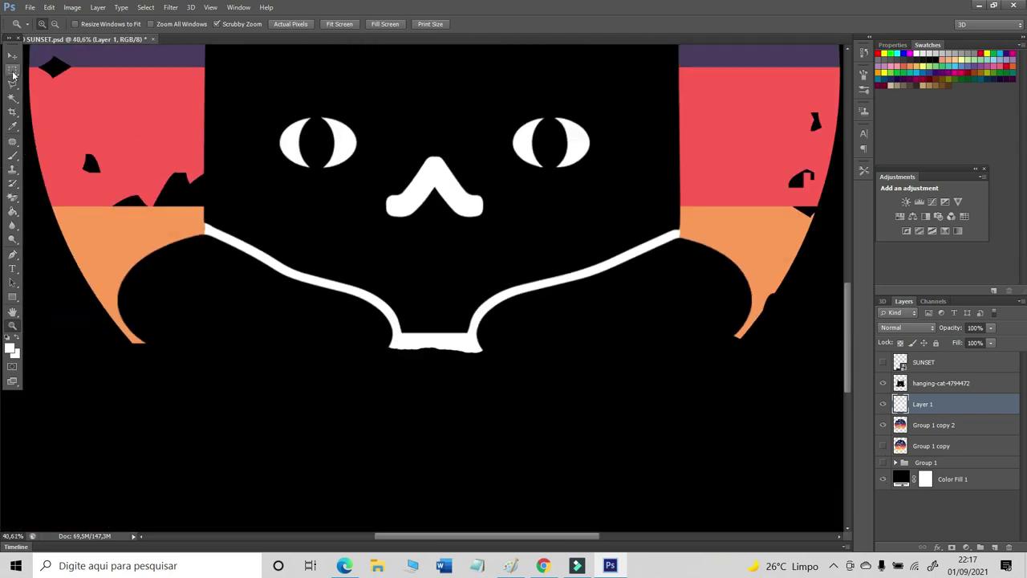
left_click_drag(342, 384, 529, 348)
key("b")
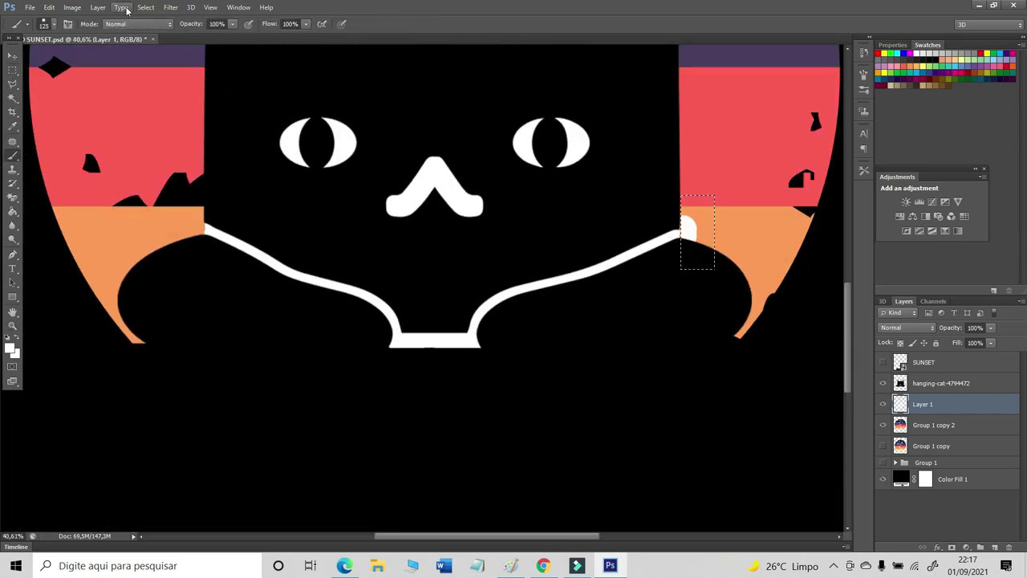
left_click(204, 229)
key("m")
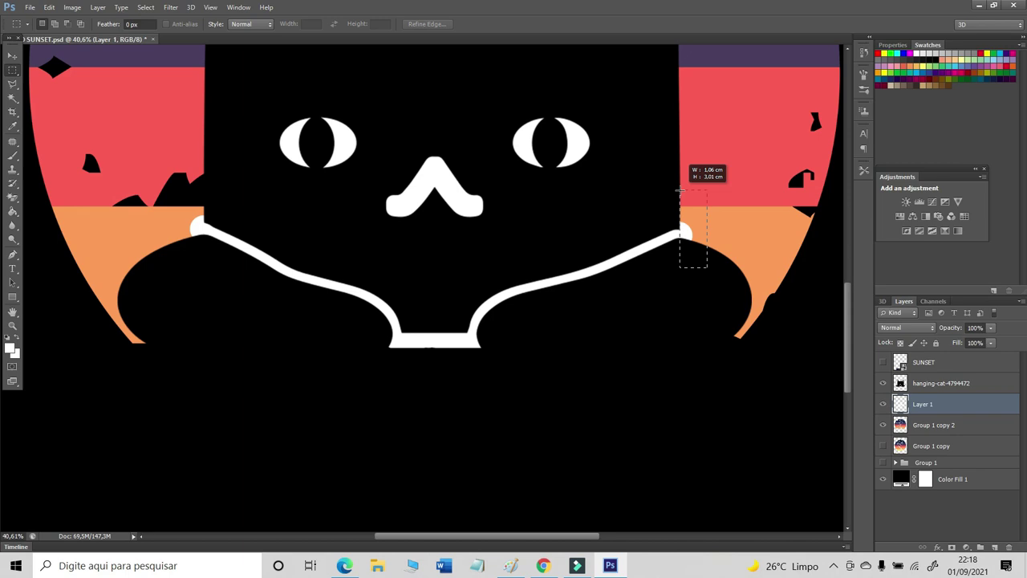
left_click_drag(204, 271, 204, 271)
key("ctrl+0")
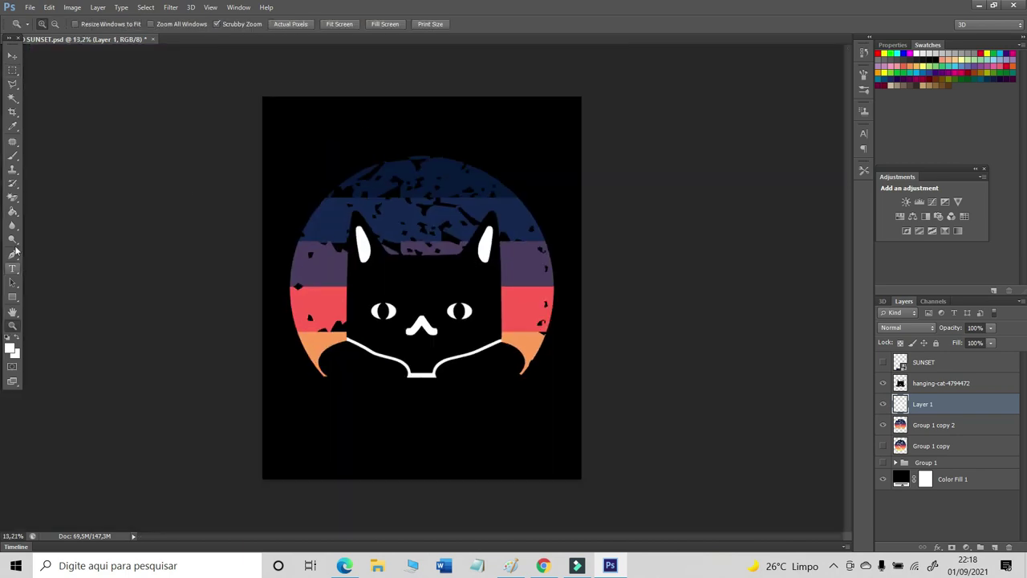
Step: Add the white text "ALL" above the disc at 100 pt in the distressed Heroyn font
key("t")
left_click(290, 159)
type("ALL")
left_click(473, 24)
left_click(863, 134)
left_click_drag(766, 156, 680, 148)
type("100")
left_click(785, 140)
left_click_drag(920, 482, 917, 286)
scroll(803, 401, "down", 1)
left_click(779, 354)
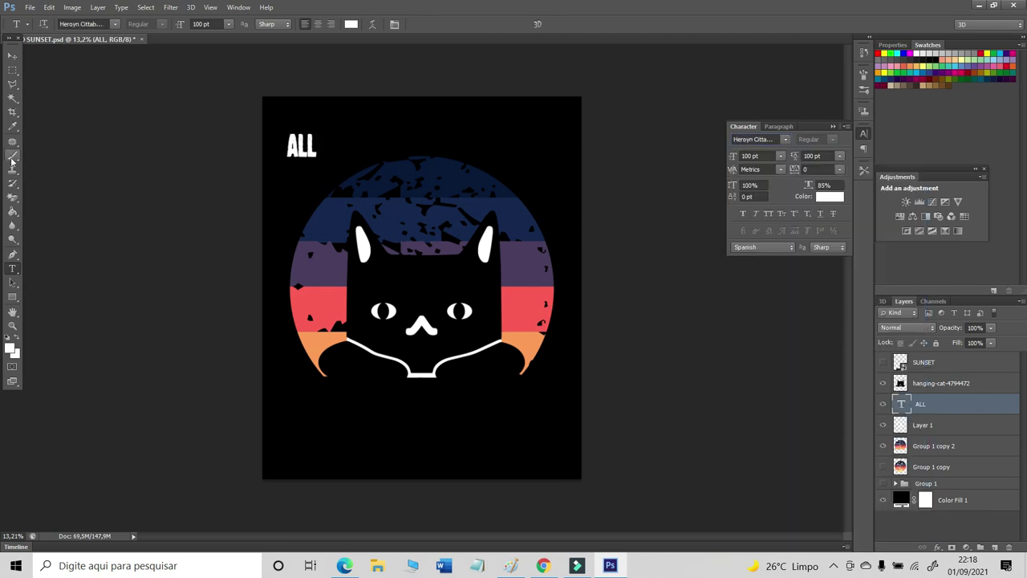
Step: Extend the text to "ALL I NEED IS A" and warp it with the Arc style
type("I NEED IS A")
left_click(473, 24)
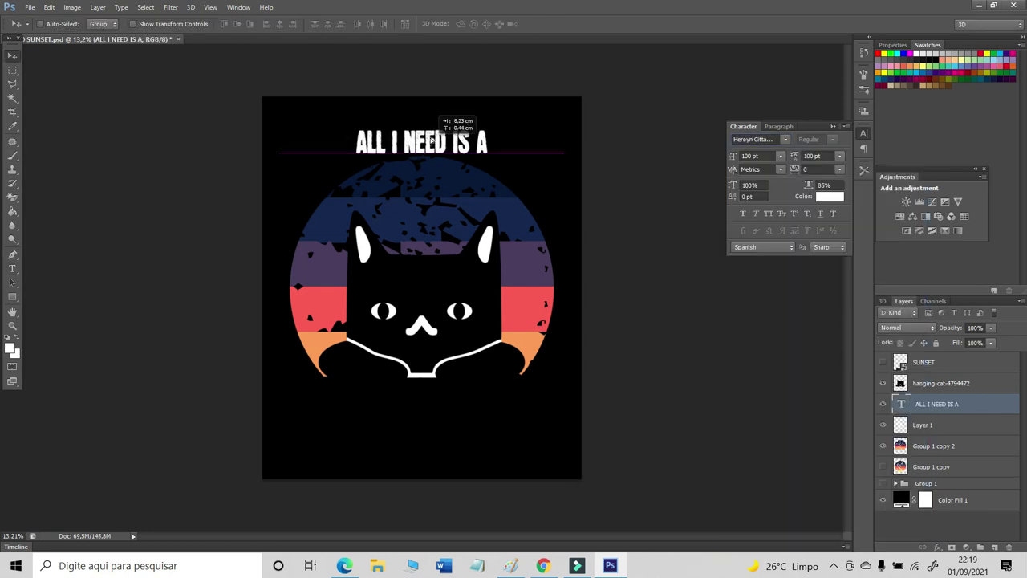
left_click(372, 24)
key("Down")
left_click_drag(501, 113, 597, 106)
left_click_drag(557, 155, 541, 154)
left_click(696, 126)
Step: Set the arched text's size to 200 pt and place it centred over the disc's upper edge
left_click_drag(762, 155, 697, 145)
type("200")
left_click(474, 24)
key("v")
double_click(503, 141)
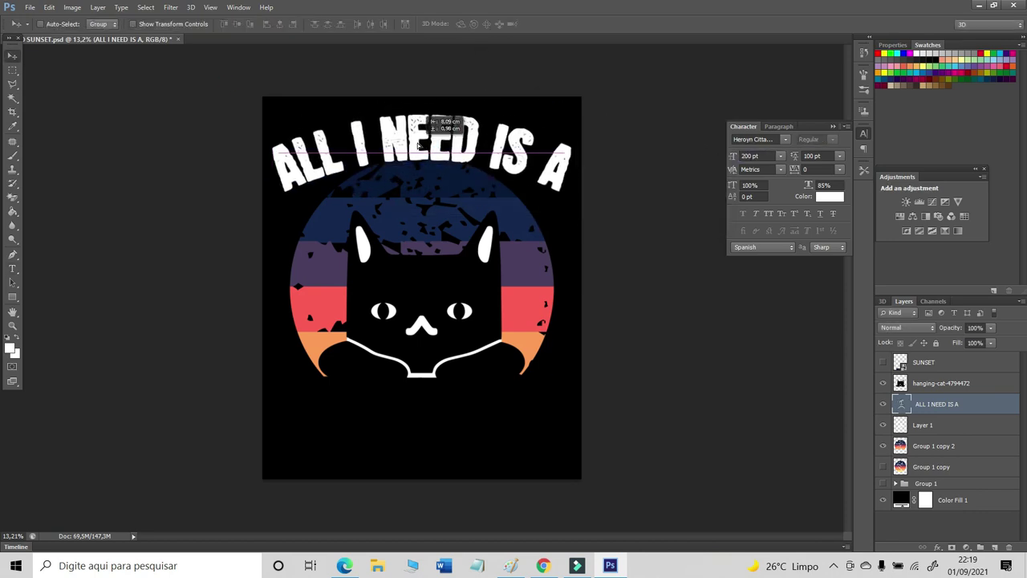
Step: Increase the arched text's horizontal bend to about 70% so it follows the disc's curve
left_click(371, 25)
mouse_move(608, 168)
left_mouse_down()
mouse_move(634, 170)
mouse_move(620, 169)
left_mouse_up()
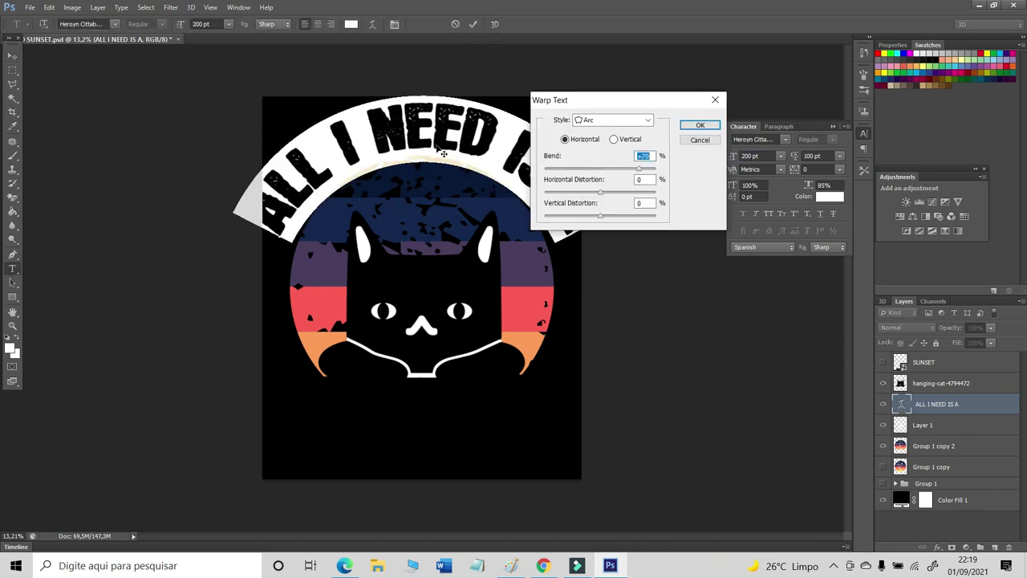
left_click(699, 125)
key("v")
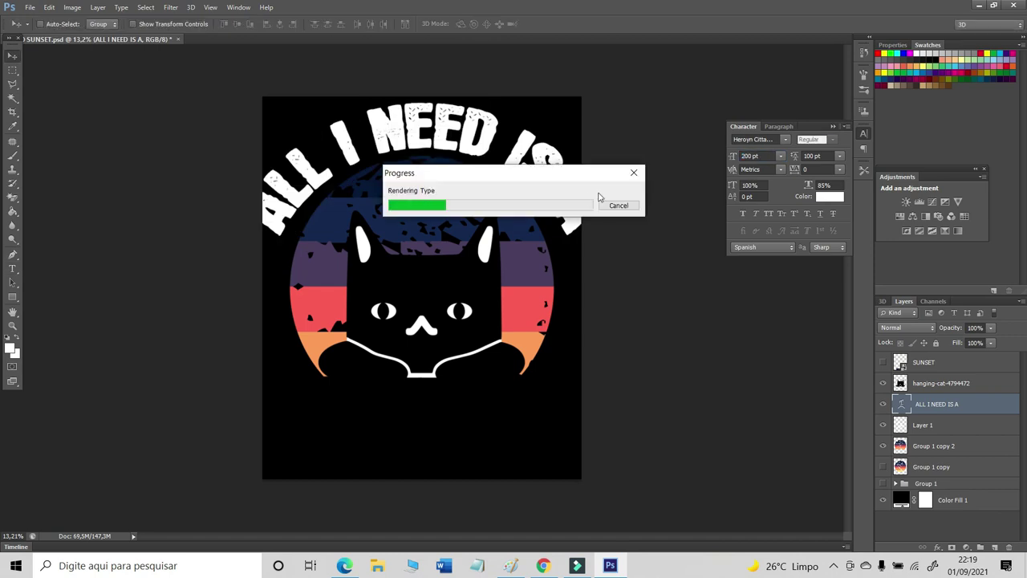
Step: Narrow the arched text to about 91% width, set its size to 180 pt and centre it over the disc
key("ctrl+t")
key("Return")
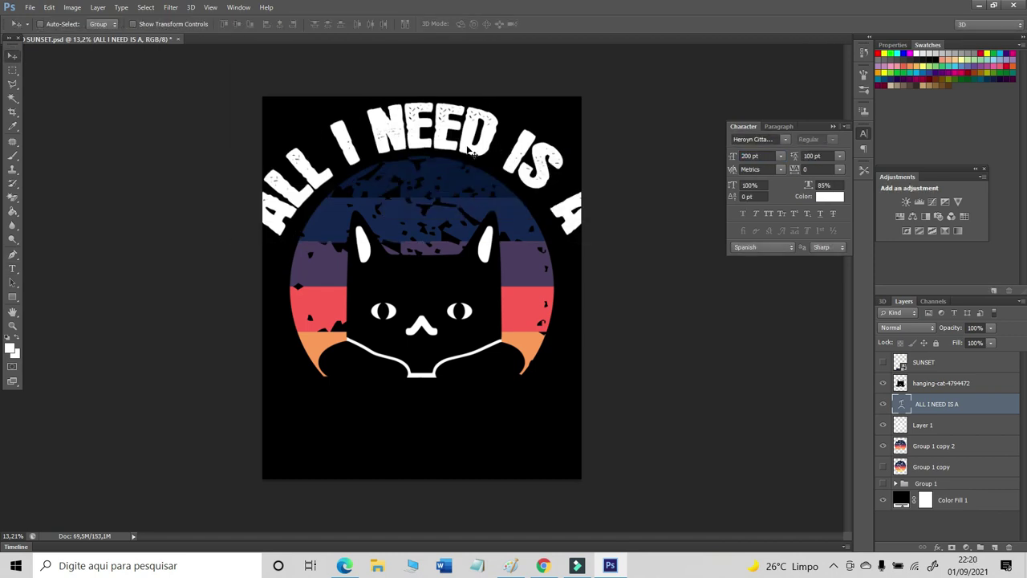
key("ctrl+t")
left_click_drag(613, 149, 589, 149)
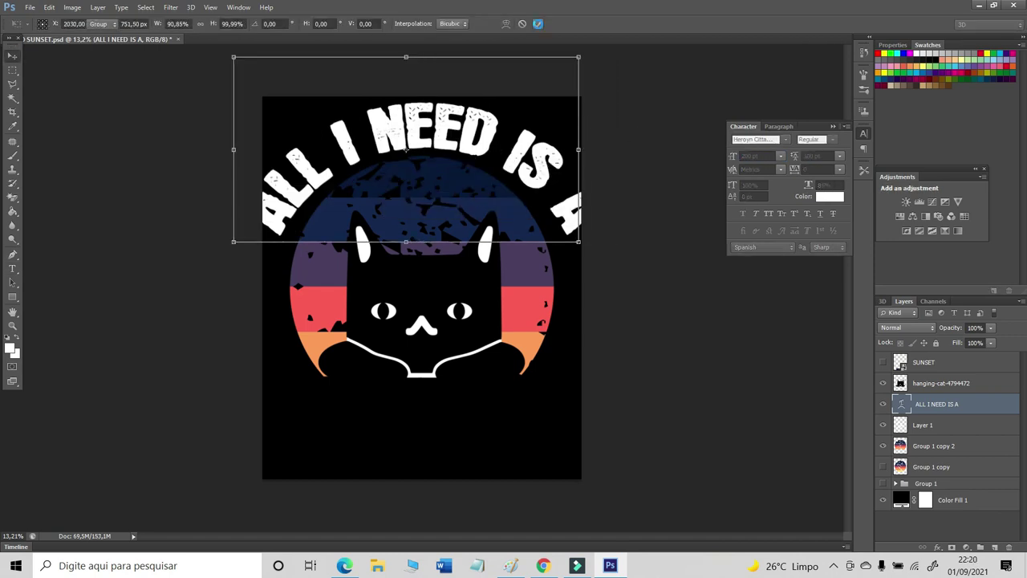
key("Return")
left_click_drag(380, 137, 403, 136)
type("180")
key("Return")
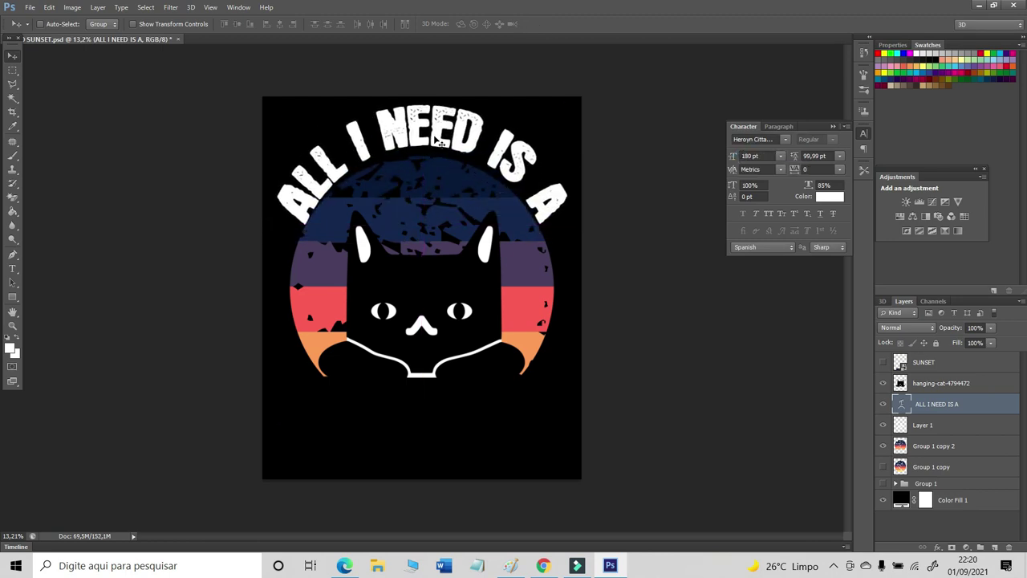
Step: Reduce the arched text's height slightly and lower it until it hugs the disc's upper edge
key("ctrl+t")
left_click_drag(423, 68, 423, 77)
left_click(537, 23)
left_click_drag(449, 141, 449, 136)
key("shift+Down")
key("shift+Down")
key("shift+Down")
key("shift+Down")
key("shift+Down")
key("shift+Down")
key("shift+Down")
key("shift+Down")
key("shift+Down")
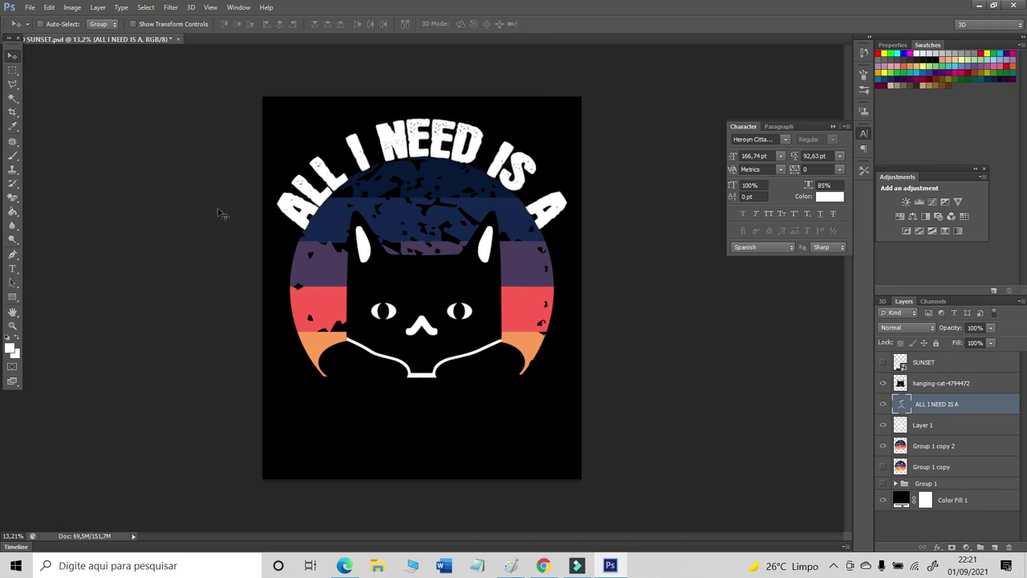
Step: Add the text "PAWFECT DAY" in white and centre it below the cat's paws
left_click(12, 268)
left_click(324, 430)
type("PAWFECT DAY")
left_click(12, 57)
left_click_drag(449, 408, 442, 403)
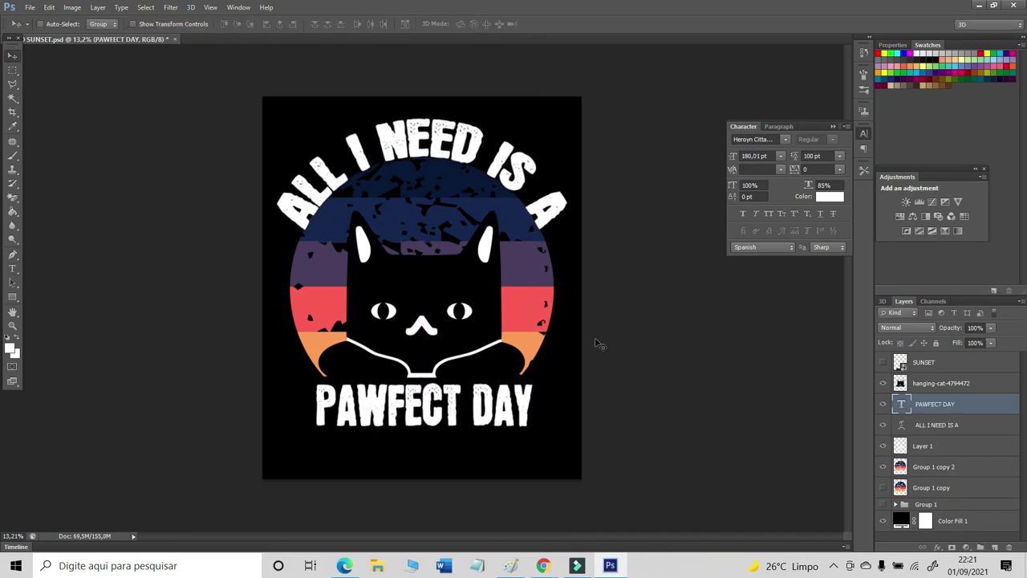
Step: Enlarge the "PAWFECT DAY" text to about the disc's width and centre it beneath the cat
key("ctrl+t")
left_click_drag(534, 434, 574, 444)
left_click(538, 24)
left_click_drag(521, 406, 498, 404)
Step: Nudge the arched "ALL I NEED IS A" text slightly lower and check the artwork with the black background hidden and shown again
left_click(960, 431)
key("shift+Down")
key("shift+Down")
key("shift+Down")
key("shift+Down")
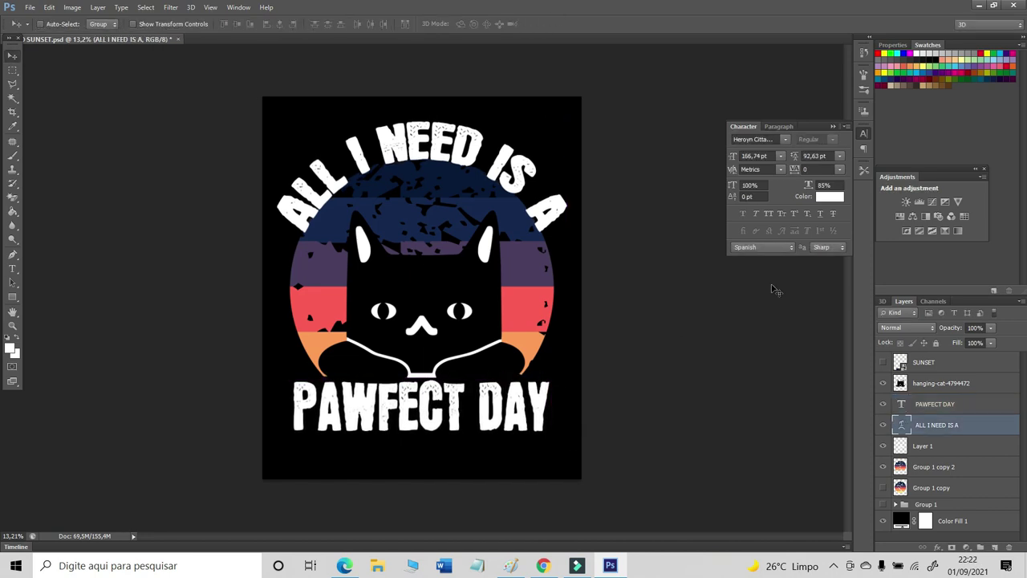
left_click(881, 523)
left_click(880, 522)
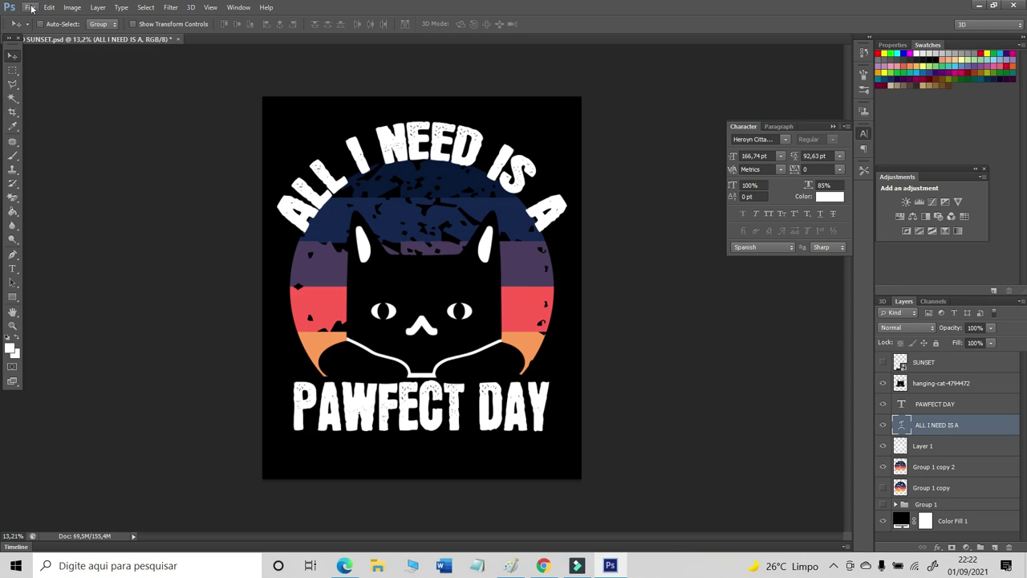